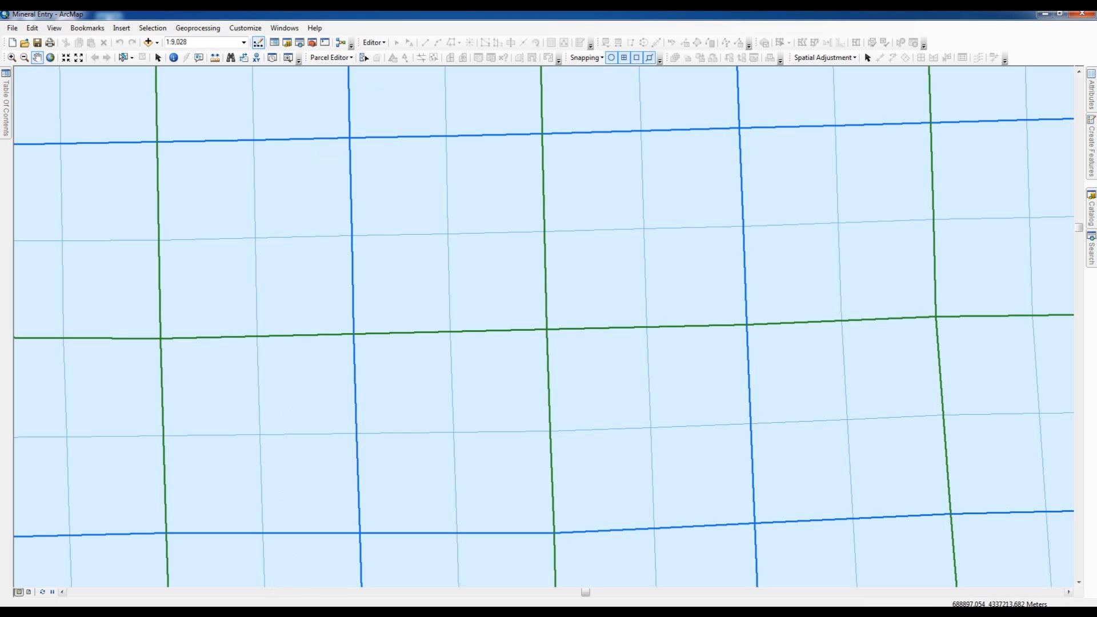
- Switch to the nvms352401a.pdf plat in Acrobat and examine the Florence claims and section corner tie
click(241, 611)
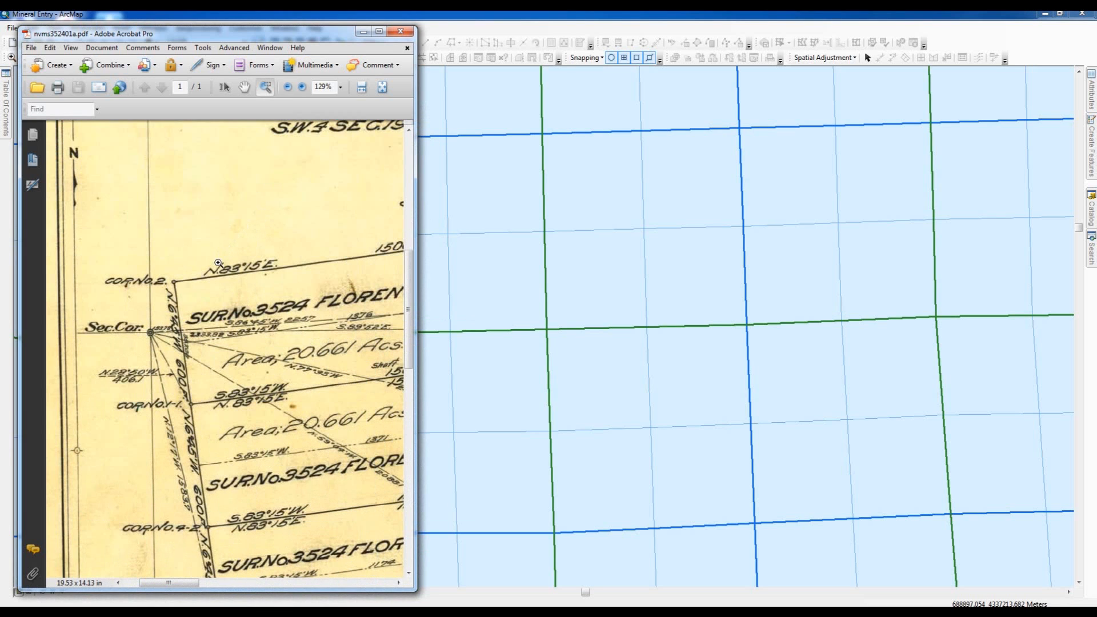
click(383, 87)
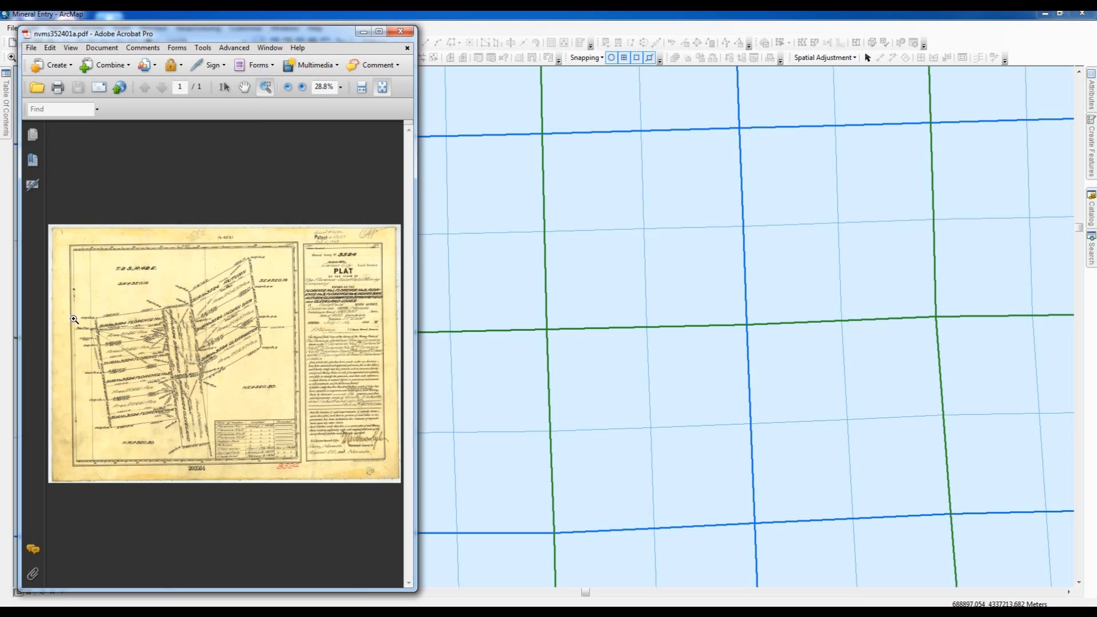
mouse_move(81, 303)
mouse_down()
mouse_move(100, 361)
mouse_move(175, 384)
mouse_up()
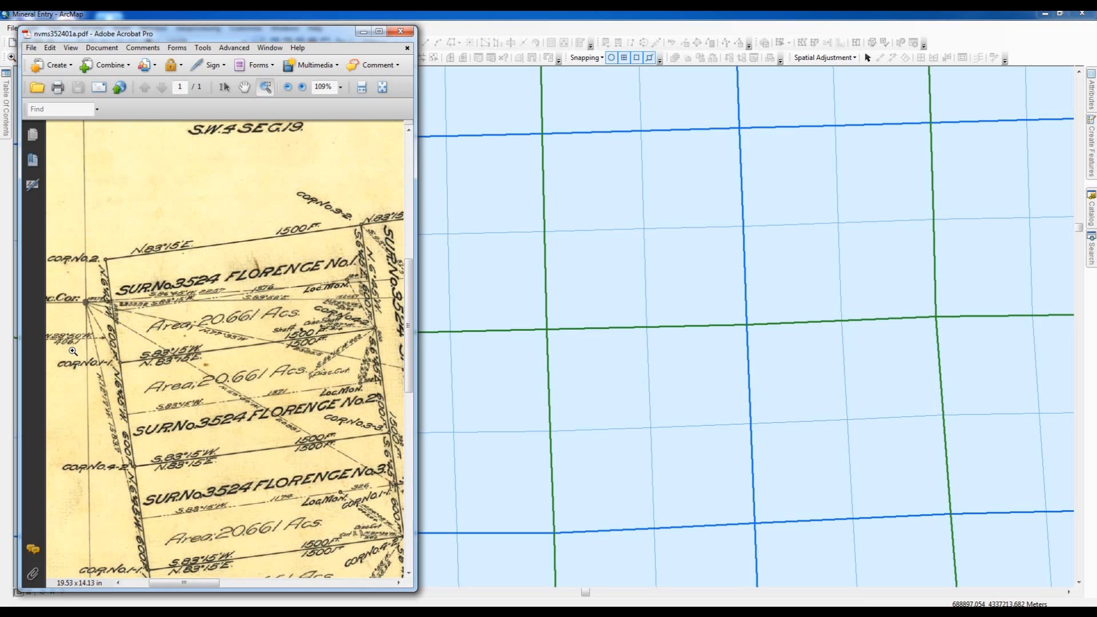
click(365, 33)
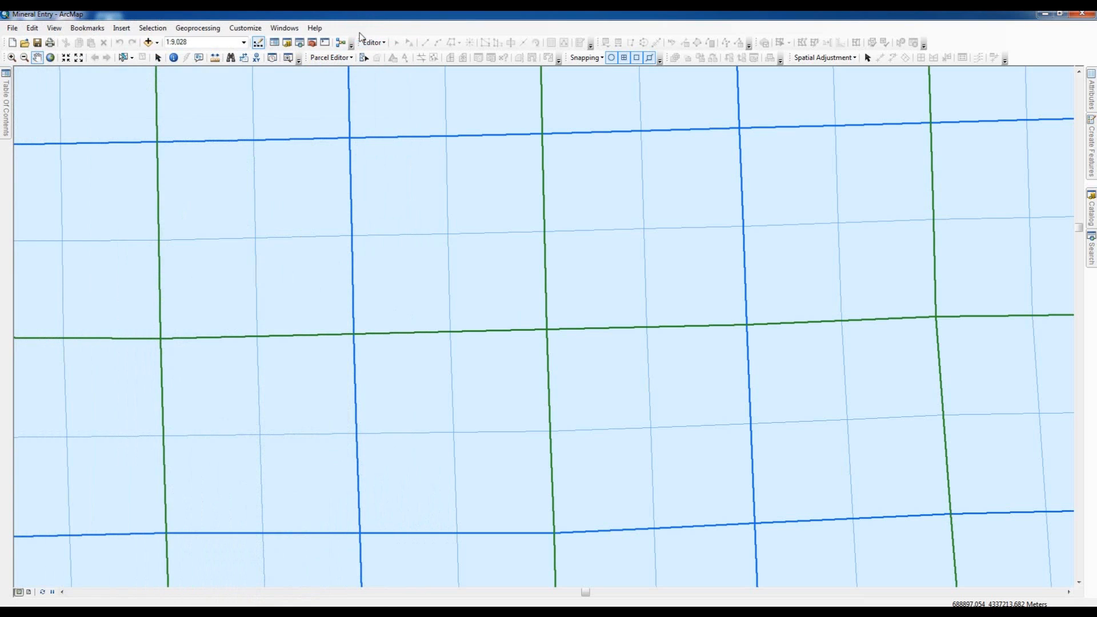
- Start a Parcel Editor edit session in ArcMap and begin a new parcel
click(351, 60)
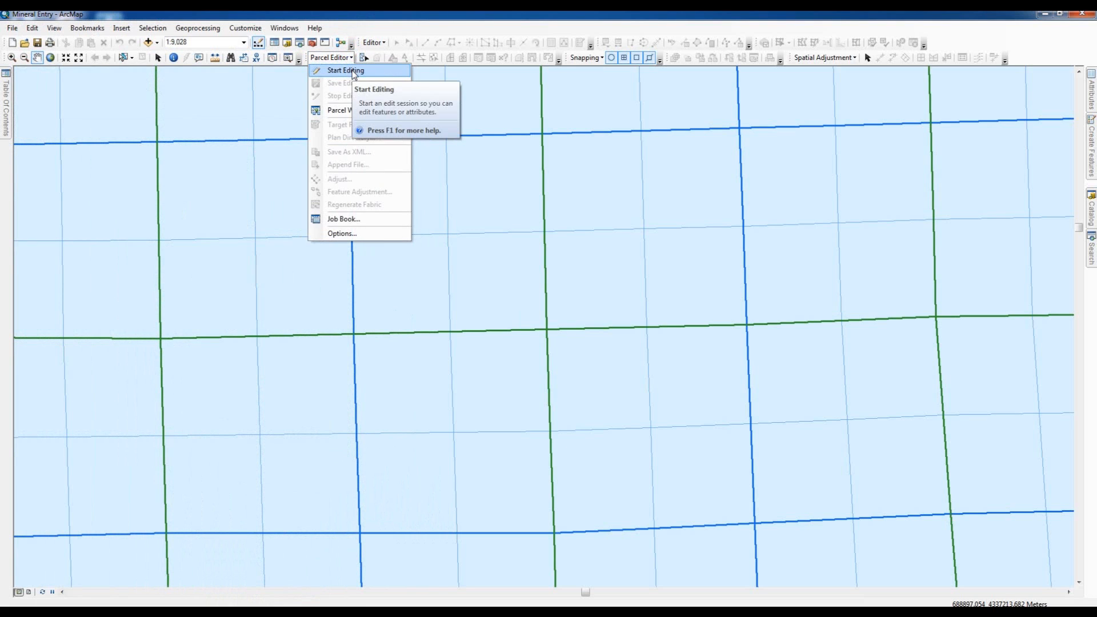
click(353, 72)
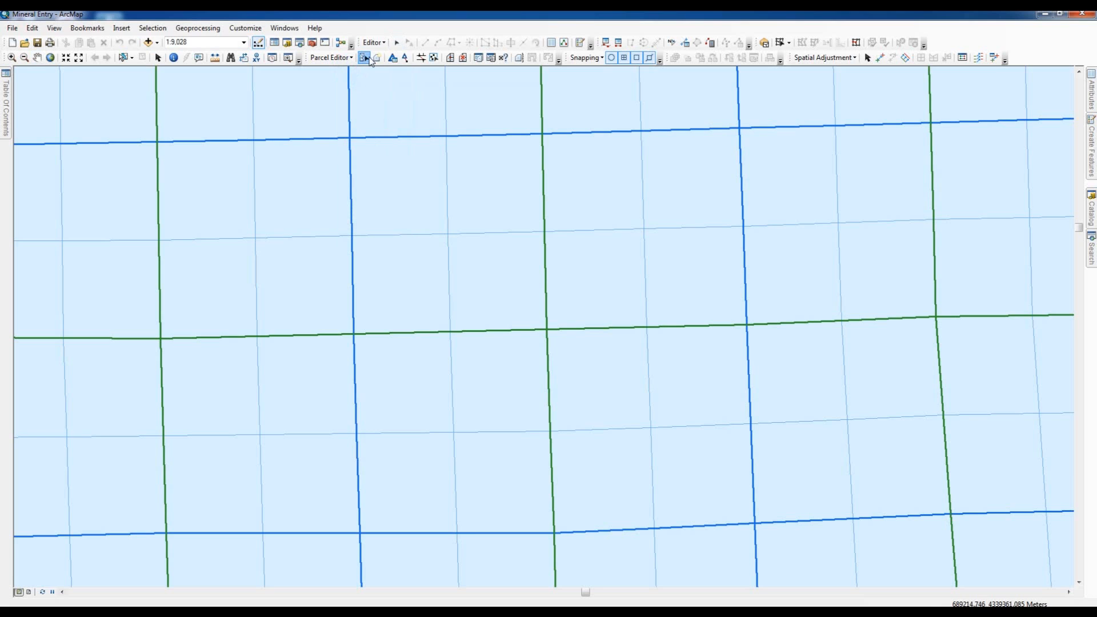
click(367, 60)
click(378, 58)
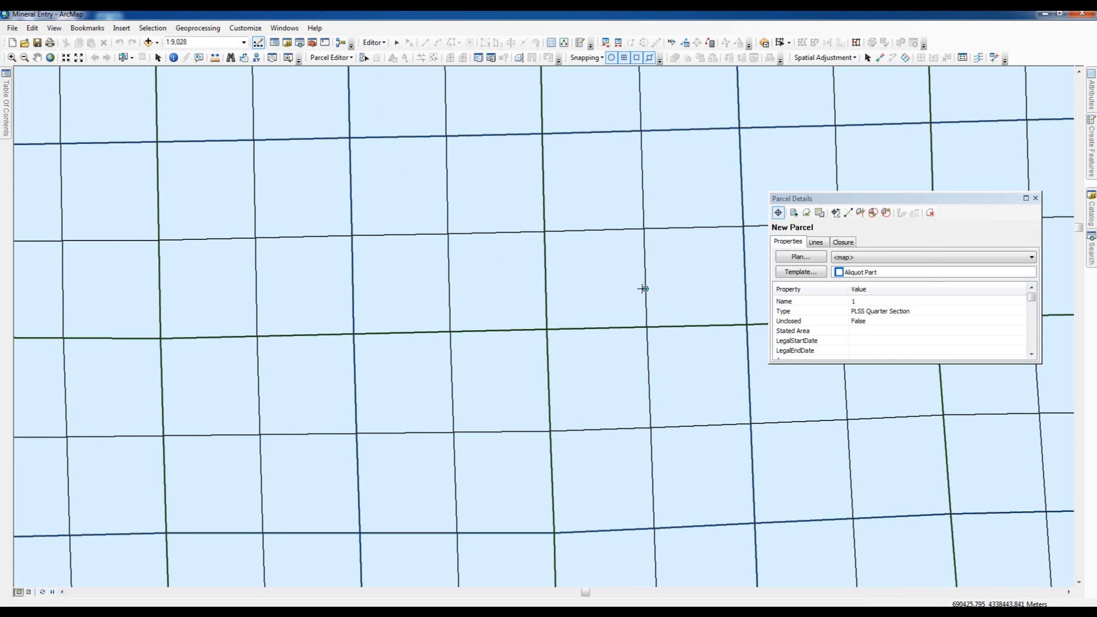
- Assign the Mineral Survey template from the Special Surveys group to the new parcel
click(804, 273)
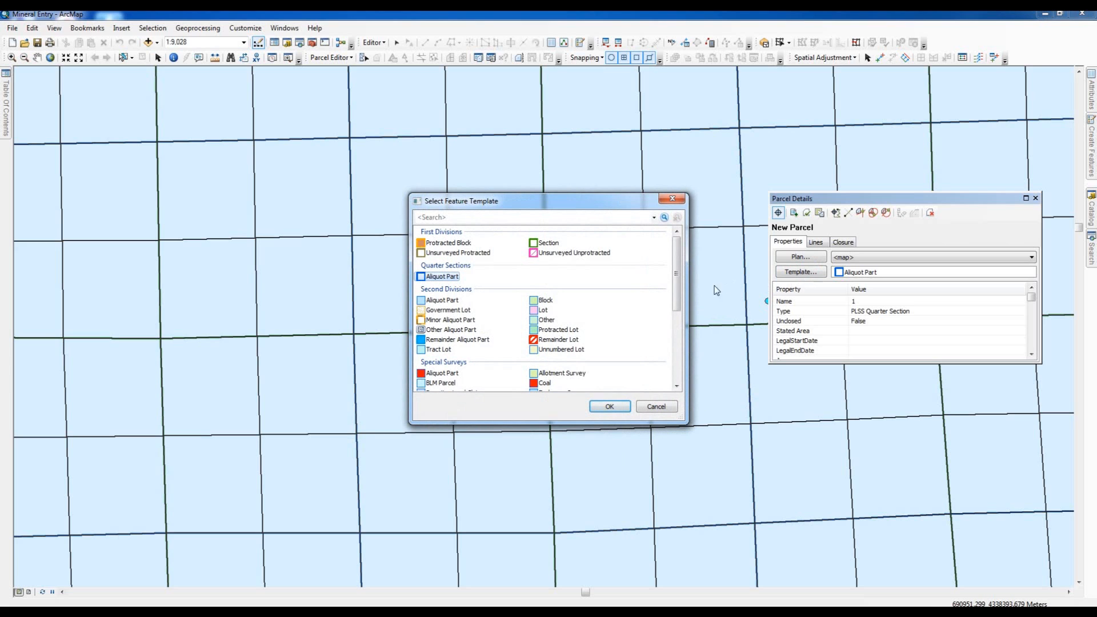
drag(679, 293, 679, 364)
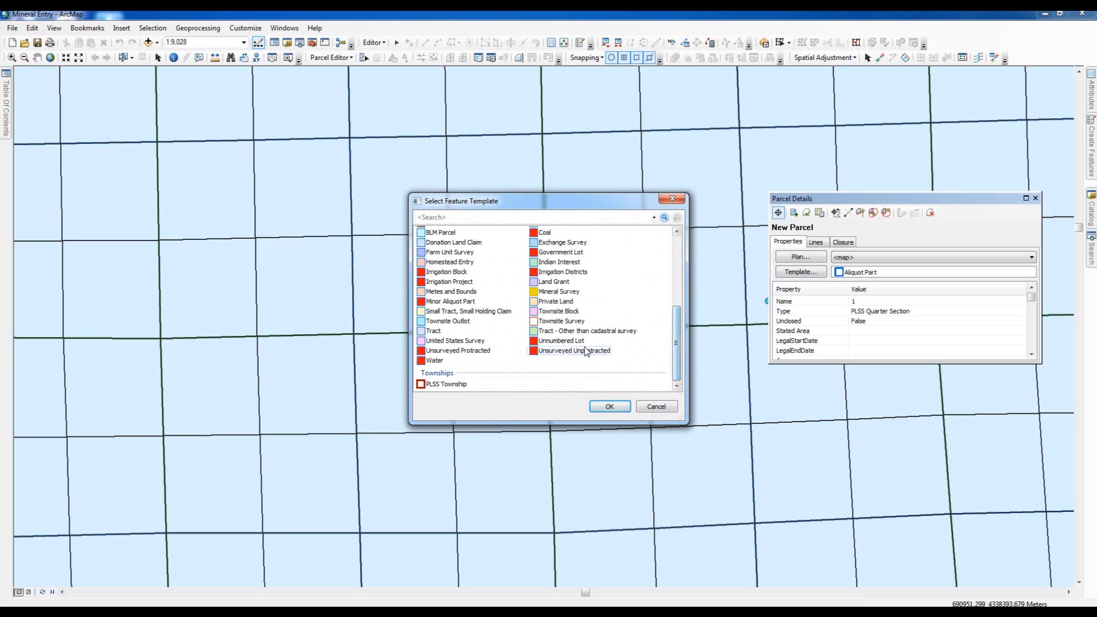
click(552, 296)
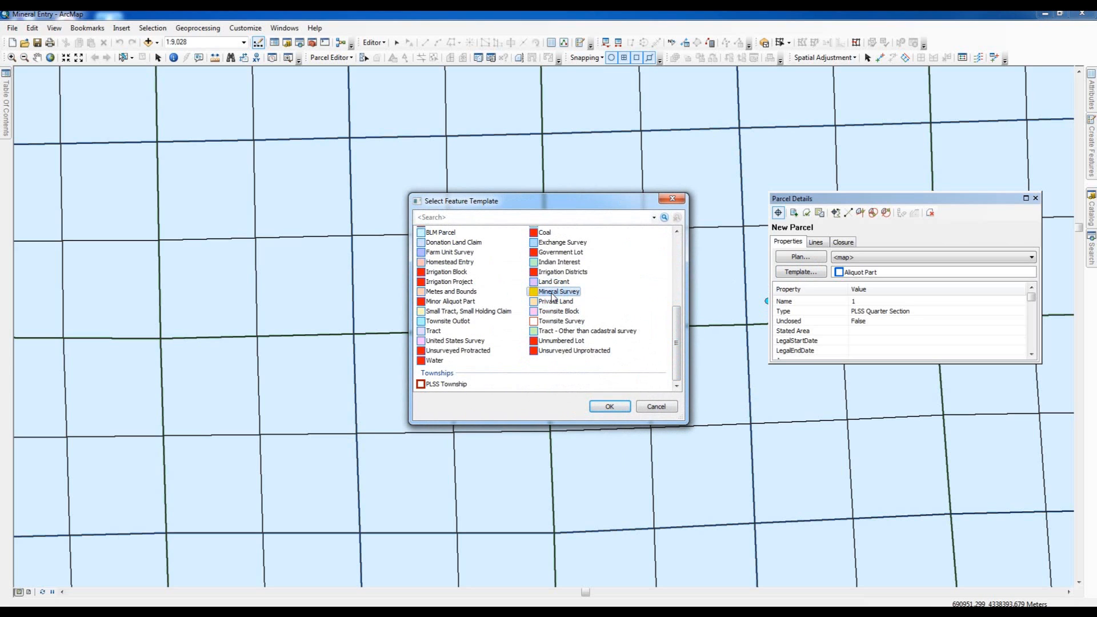
click(610, 407)
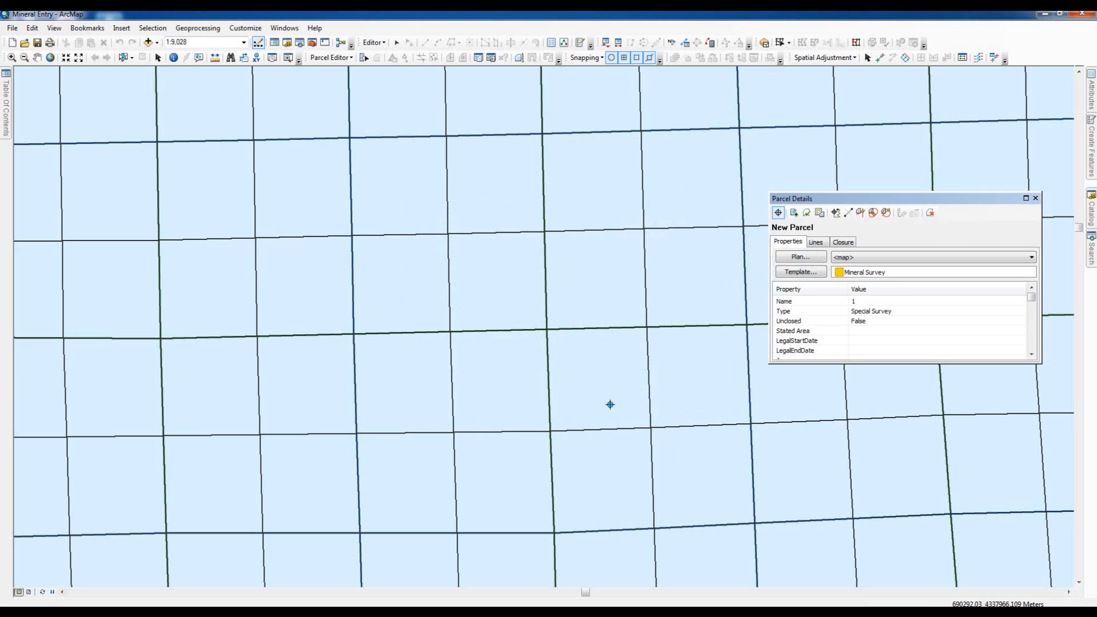
- Start the new parcel's traverse at the western section corner and check the plat for the corner tie
click(817, 242)
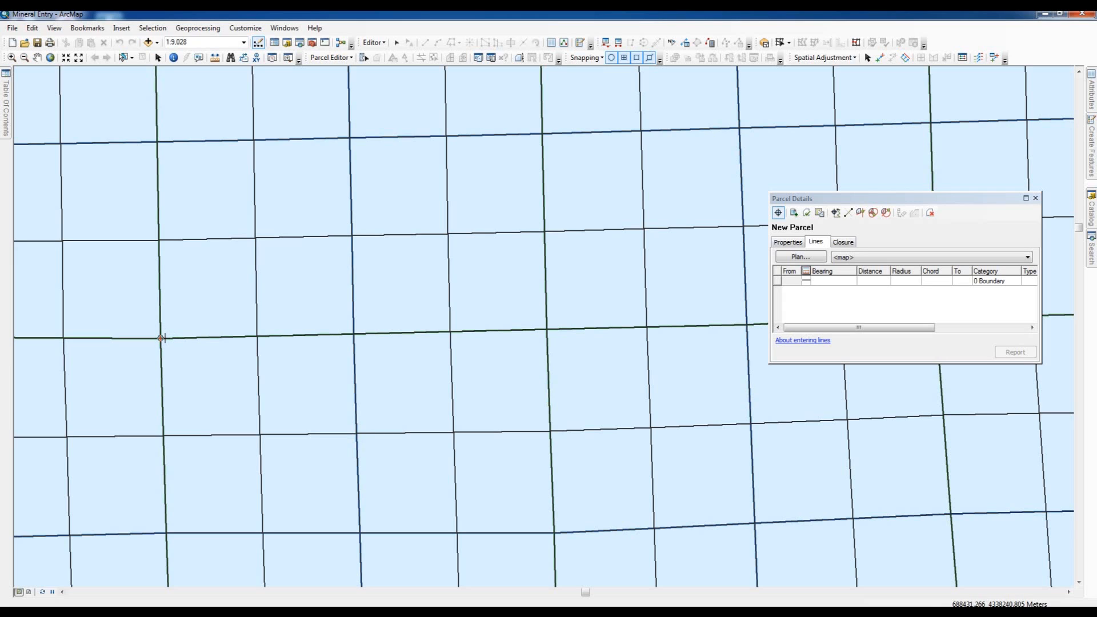
click(161, 338)
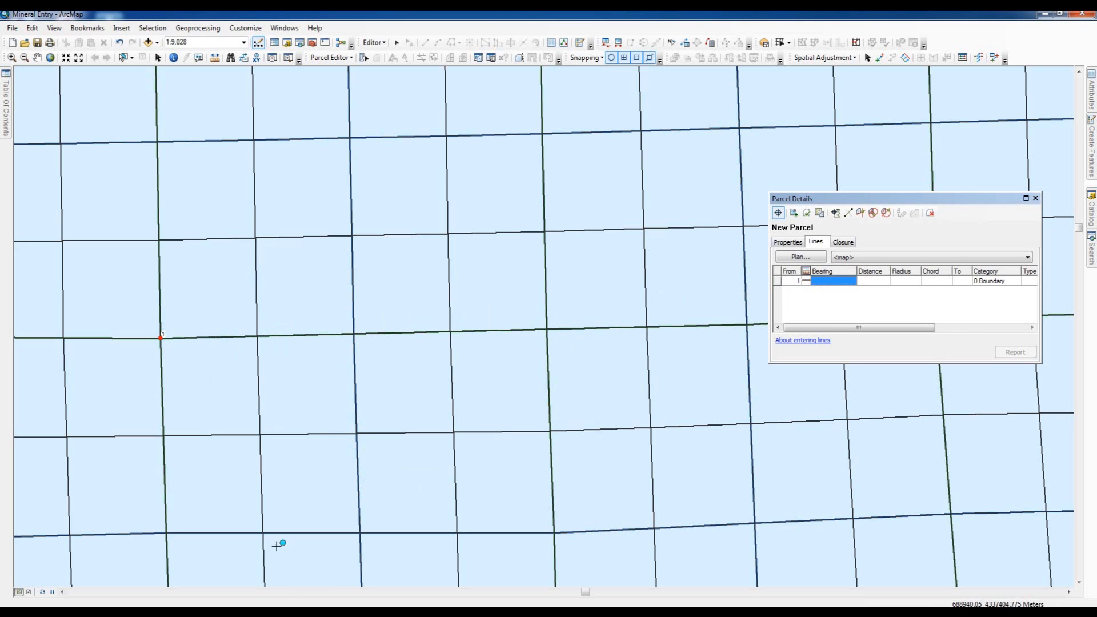
click(301, 612)
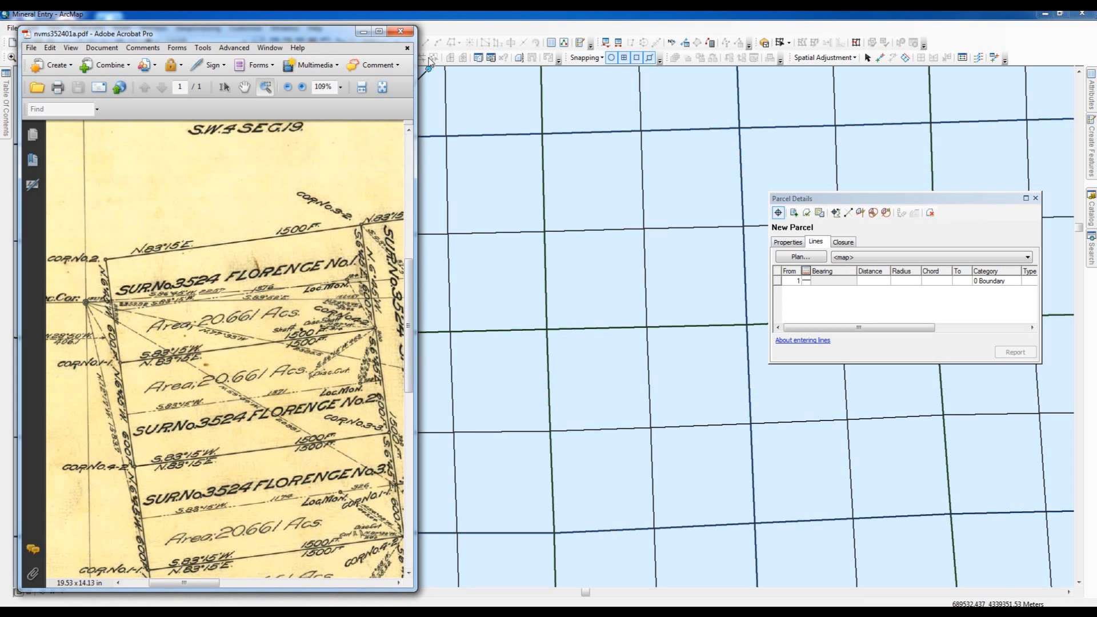
click(365, 32)
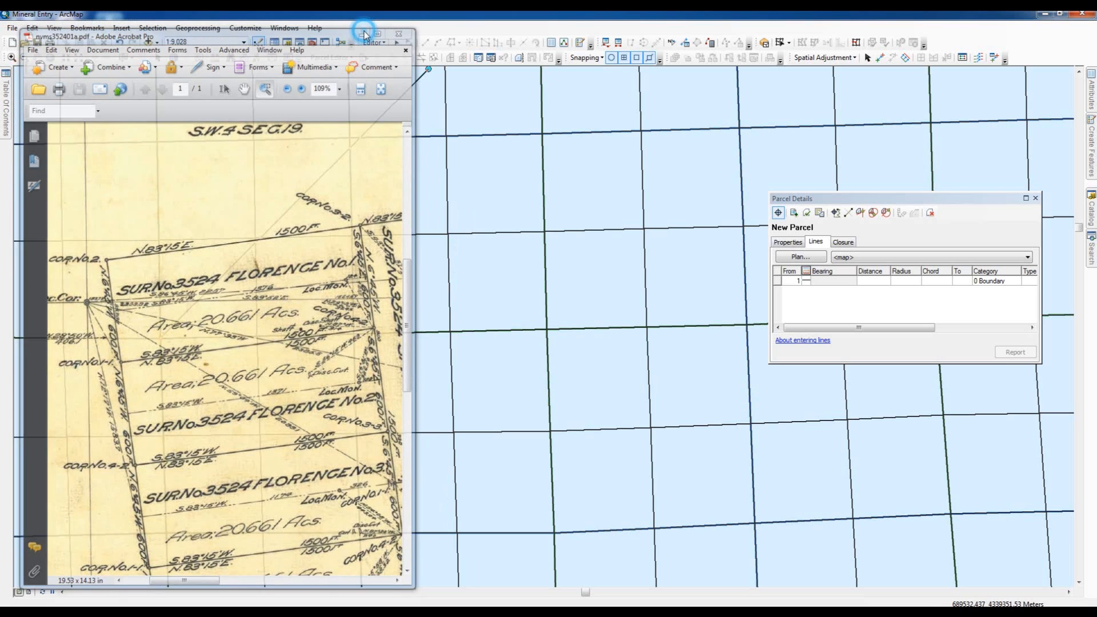
- Enter the first course as an Origin Connection to POB with bearing 28-50-00-2 and distance 406.1 ft
click(807, 282)
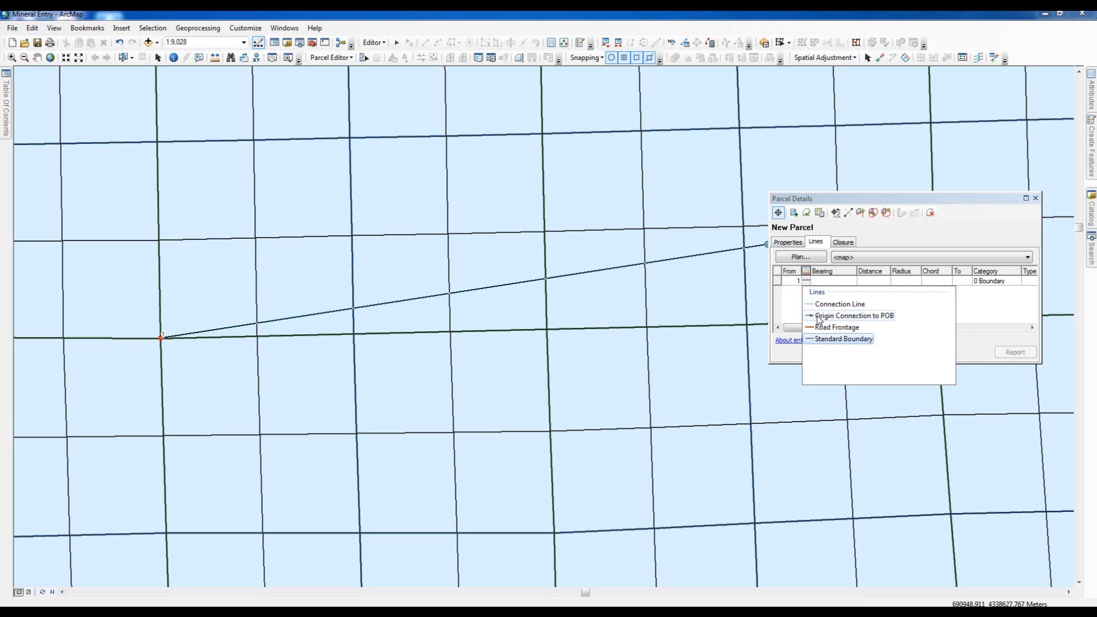
click(819, 317)
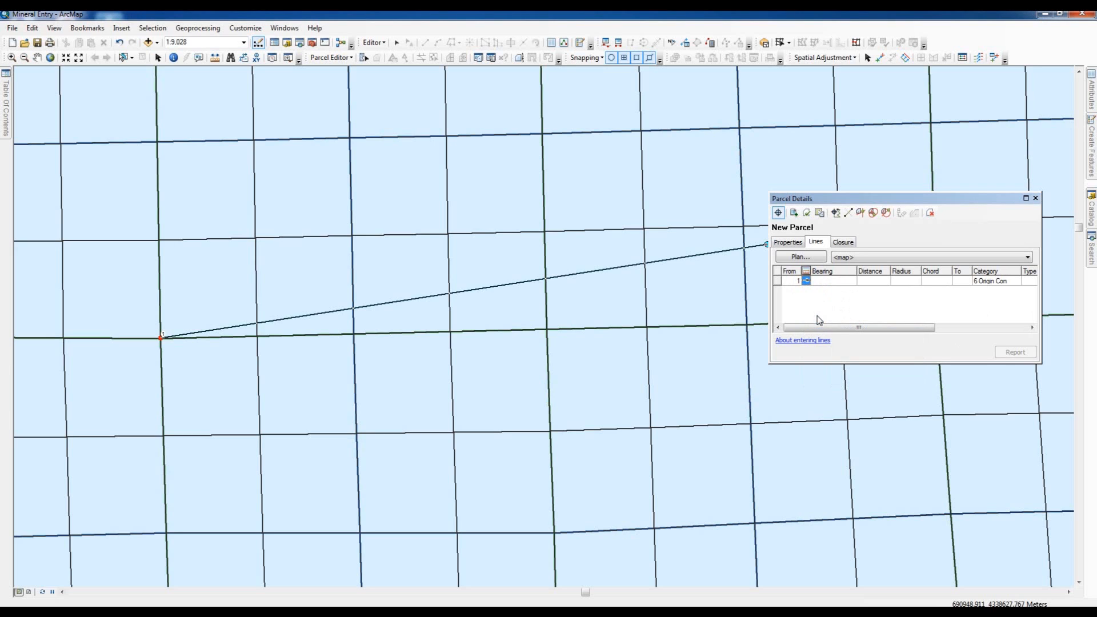
click(822, 281)
text(28-50-00-2)
key(Tab)
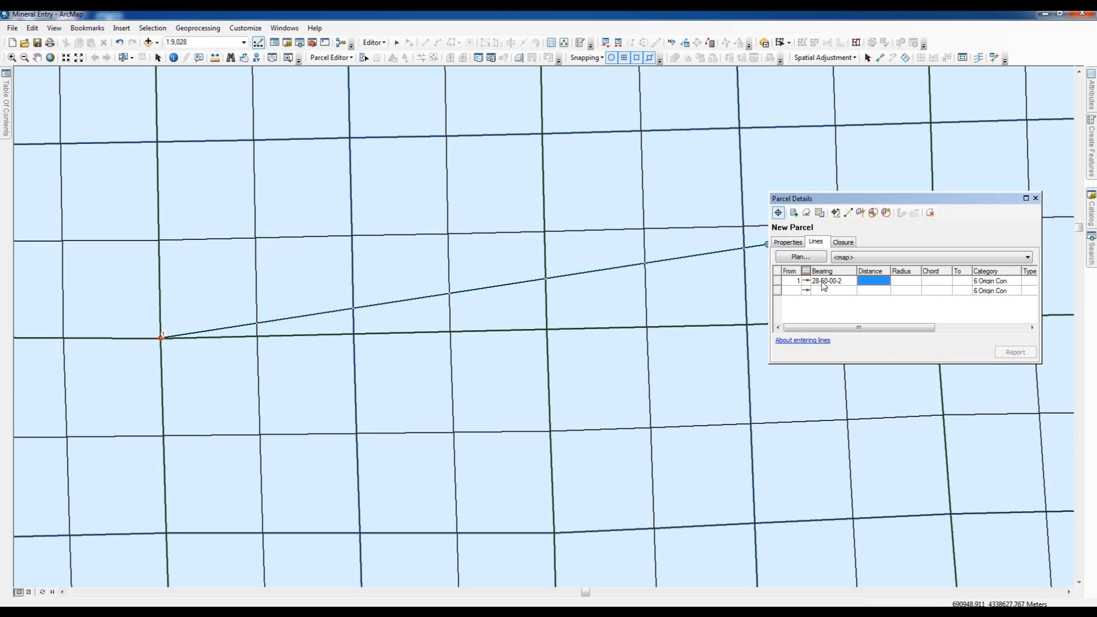
text(406.1ft)
key(Return)
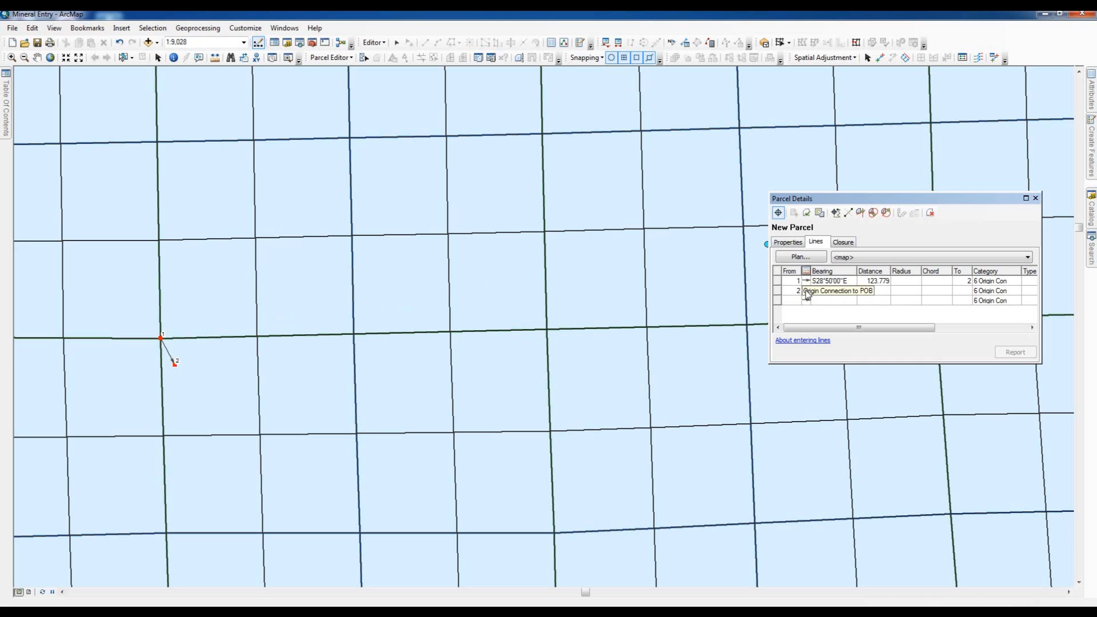
- Enter the second course as a Standard Boundary line with bearing 06-45-00-4 and distance 600 ft, checking it against the plat
click(807, 294)
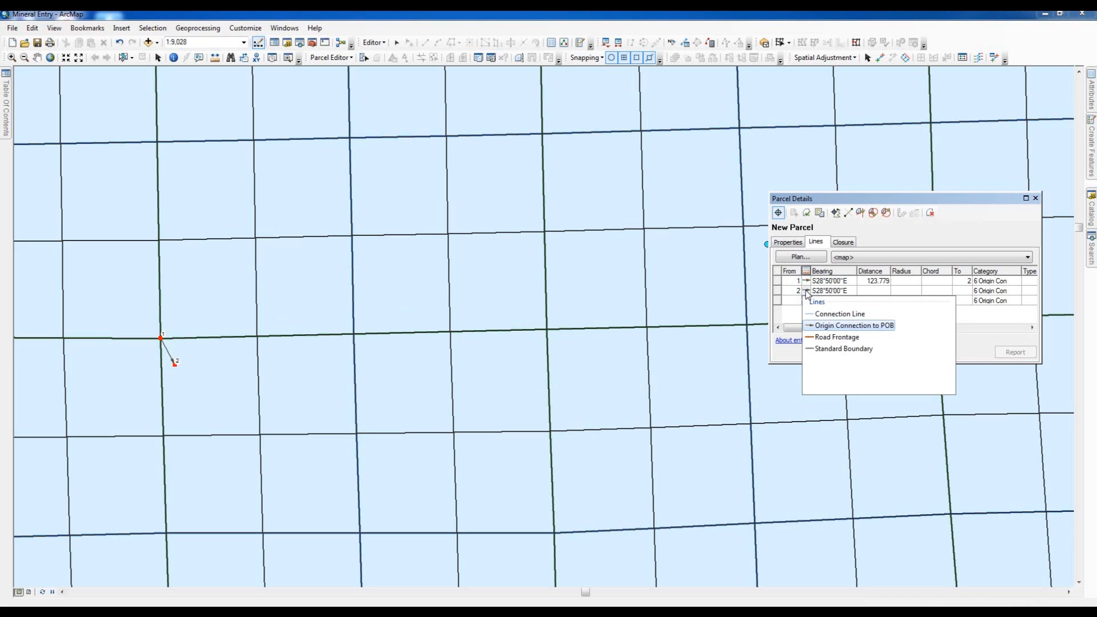
click(819, 350)
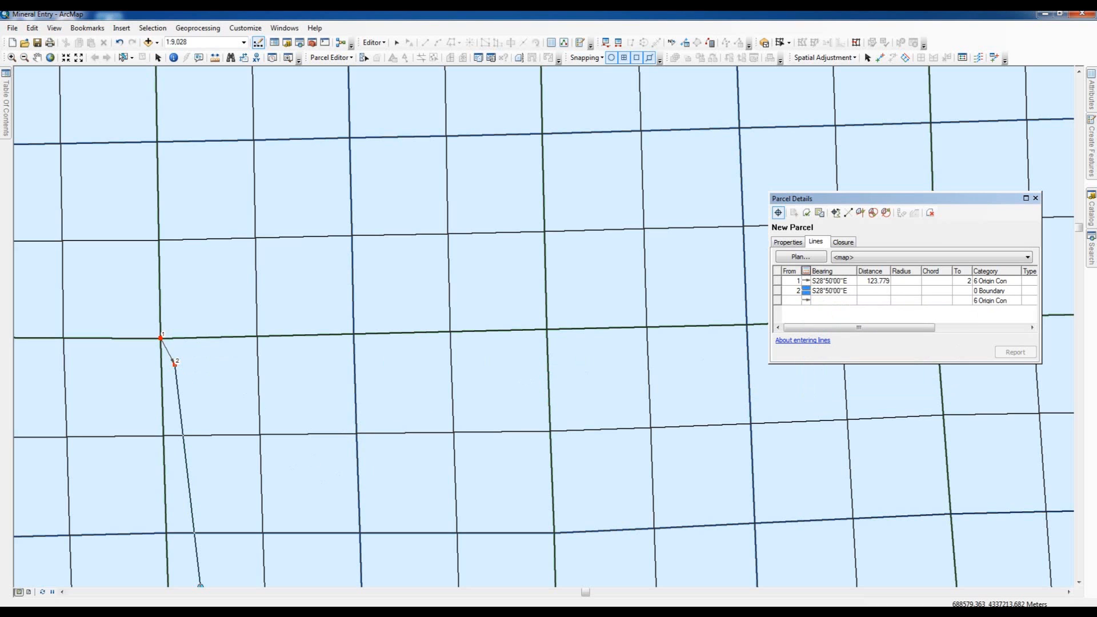
click(203, 612)
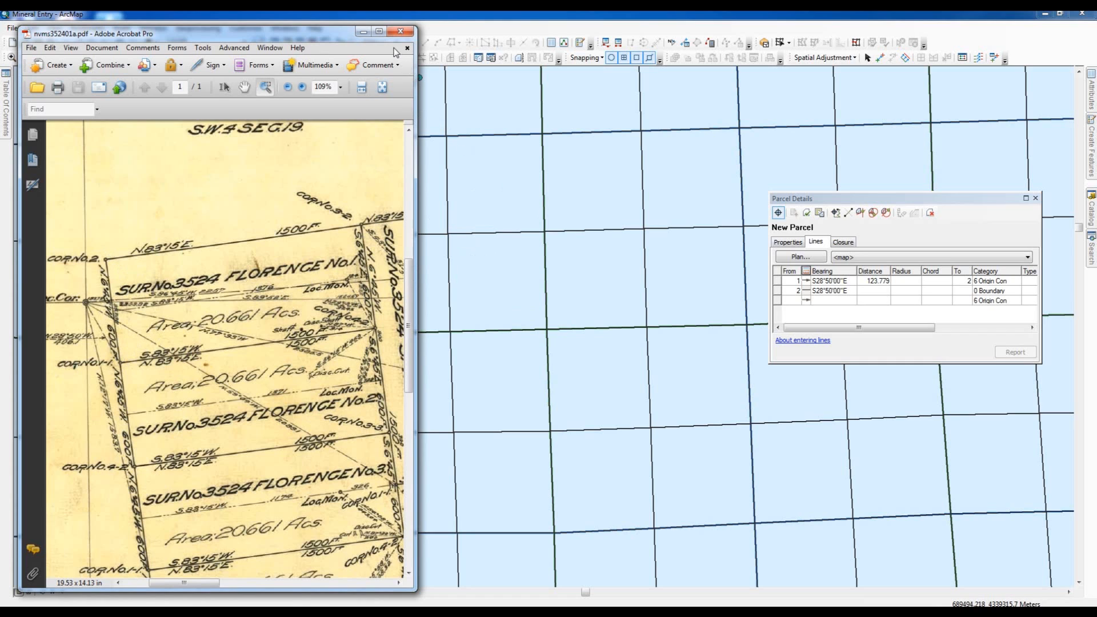
click(851, 291)
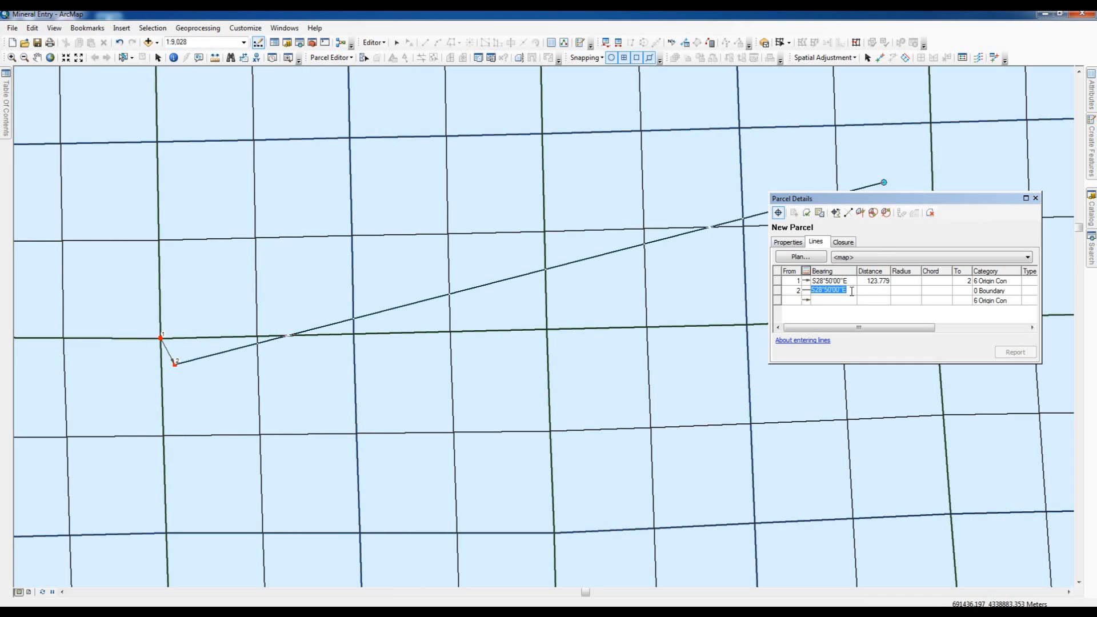
text(06)
text(-45)
text(-5)
key(BackSpace)
key(BackSpace)
key(Tab)
text(60)
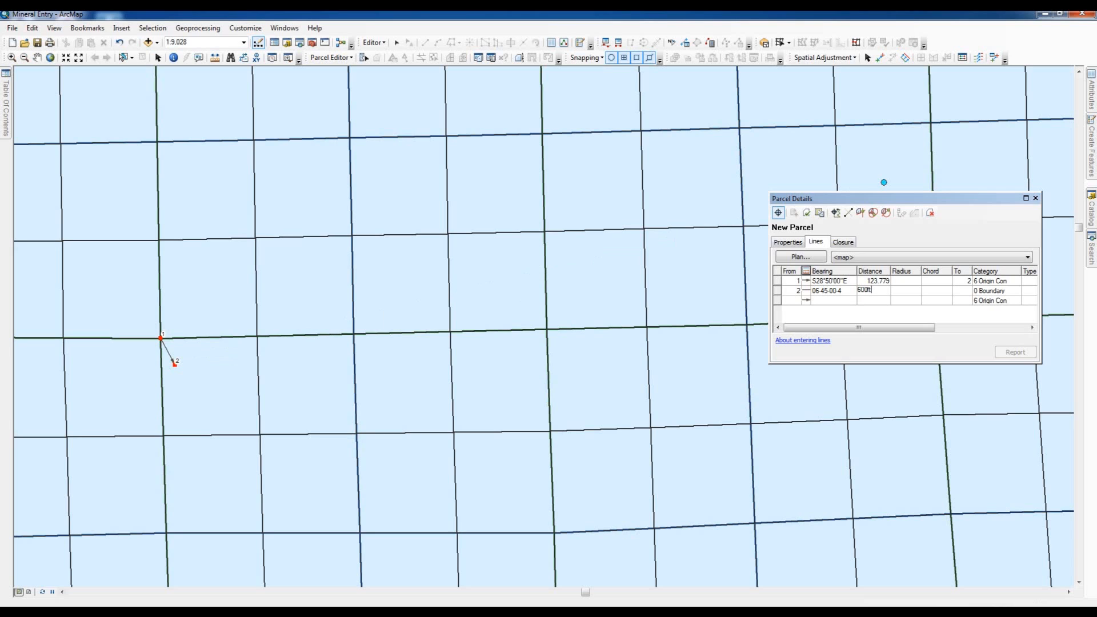
text(0ft)
key(Return)
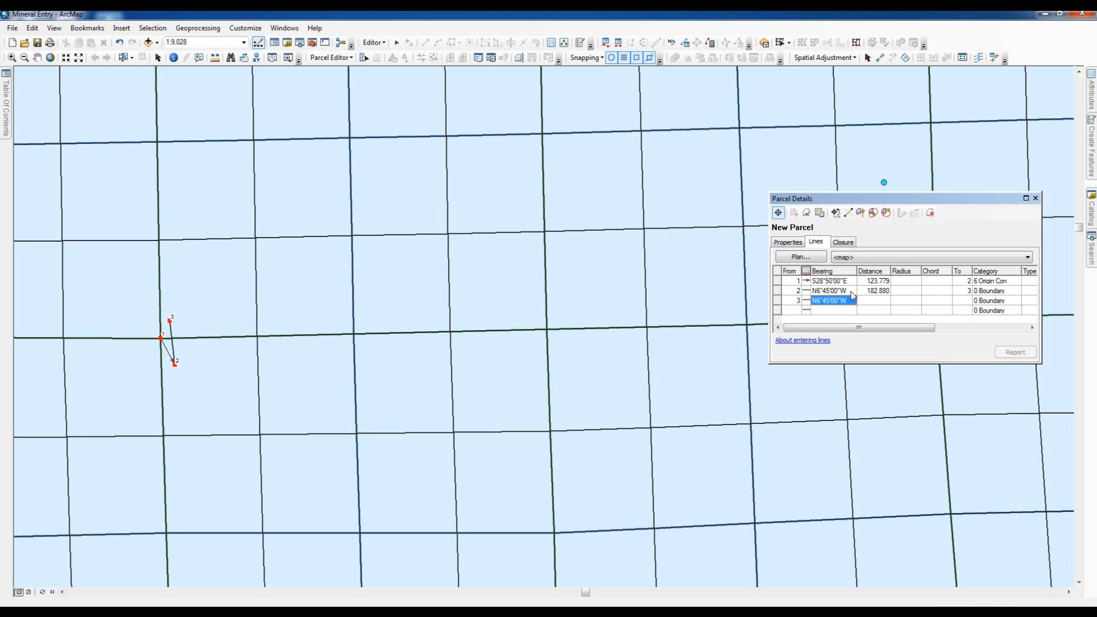
- Enter the third course along the claim's north side with bearing N83°15'00"E and distance 1500 ft
text(83)
key(Tab)
text(15)
key(Return)
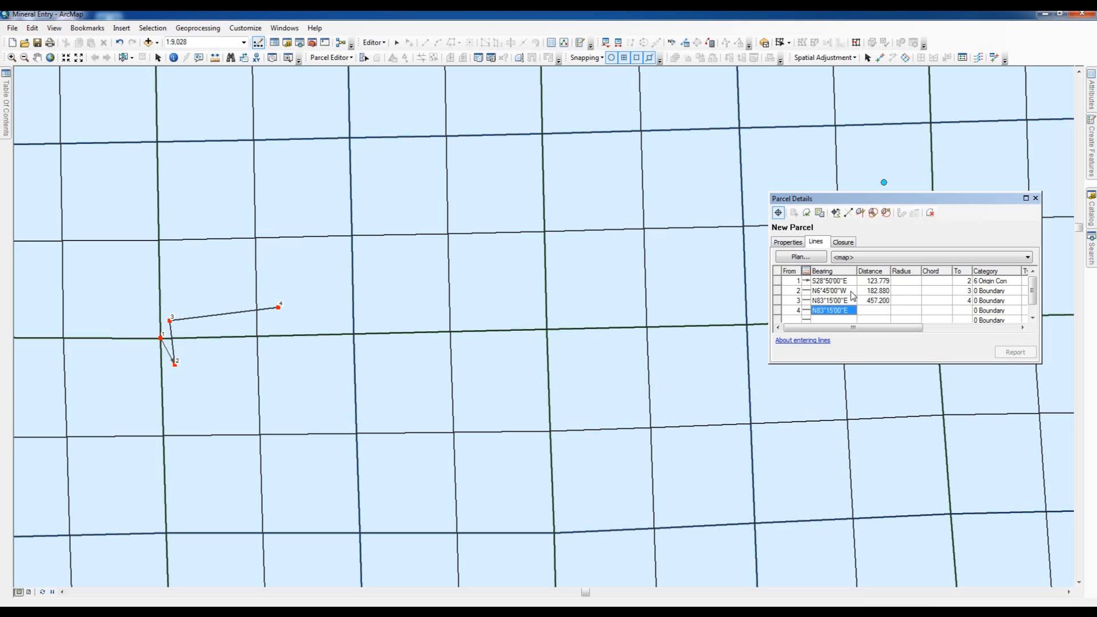
- Enter the fourth course down the claim's east end with bearing 06-45-00-2 and distance 600 ft
text(06-45-00-2)
key(Tab)
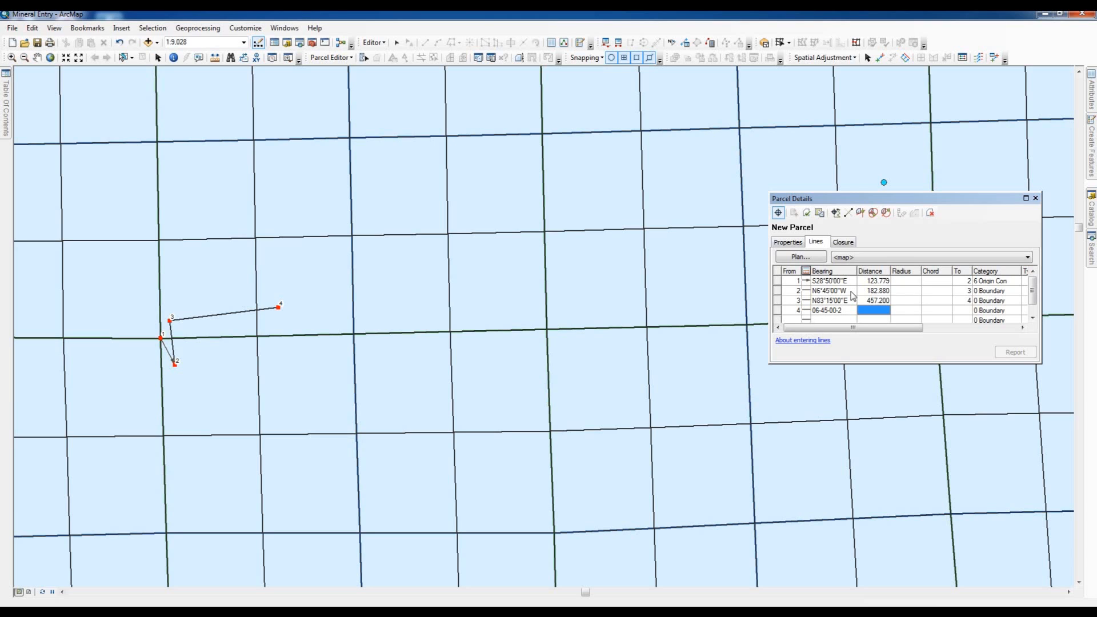
text(600ft)
key(Return)
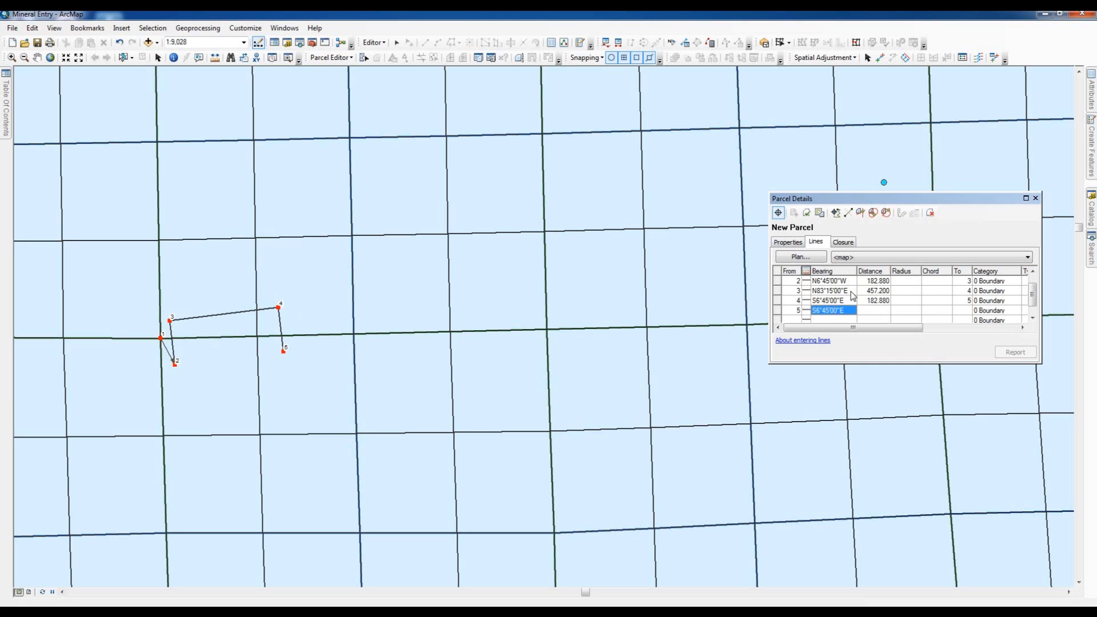
- Close the claim back to point 2 with a fifth course of bearing 83-15-00-3 and distance 1500 ft
text(83-15-00-3)
key(Tab)
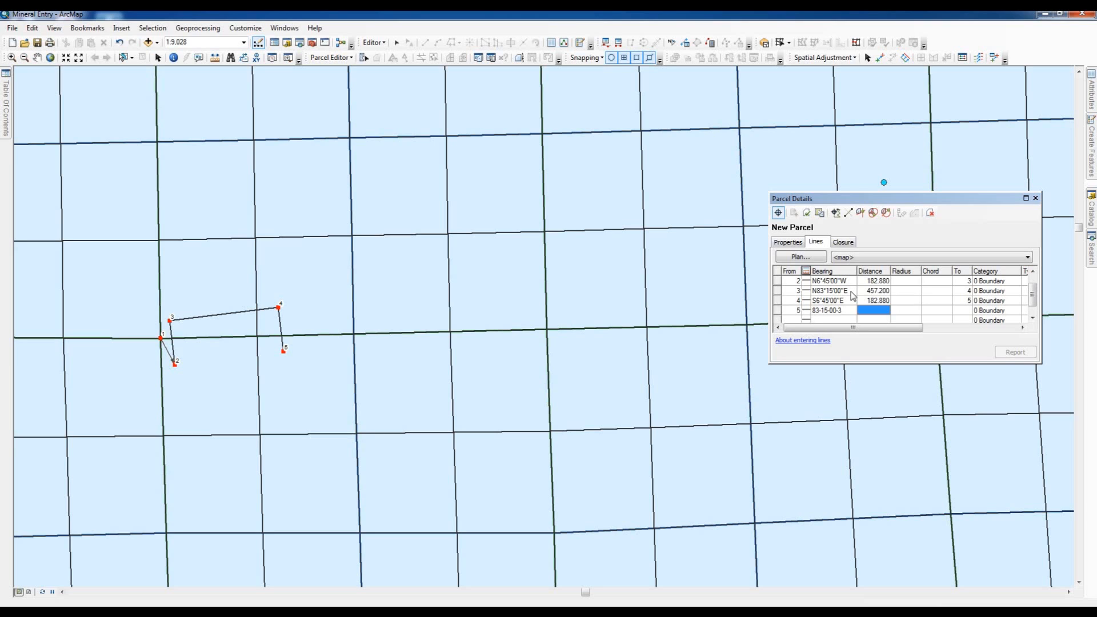
text(1500ft)
key(Tab)
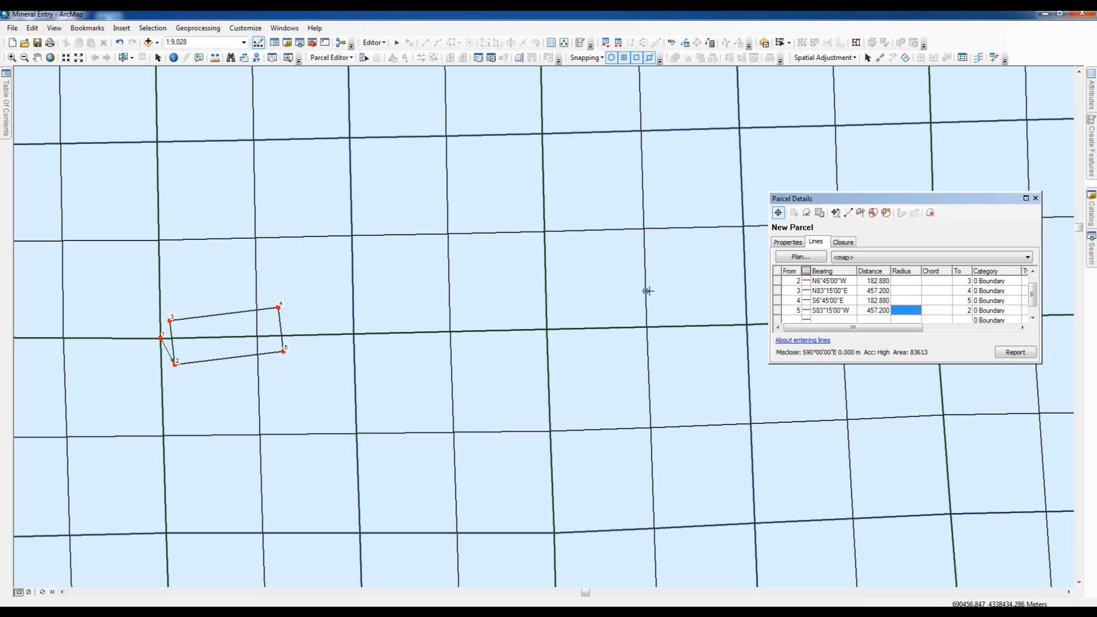
- Keep the parcel and join it to the fabric with fabric points held fixed, then close the parcel details
click(820, 215)
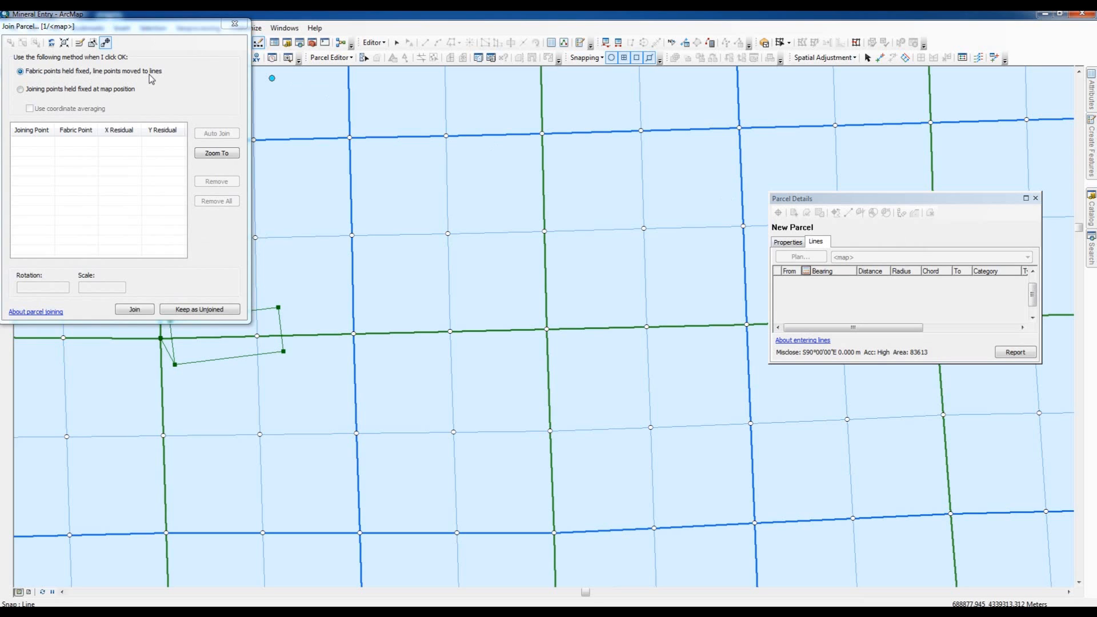
click(134, 311)
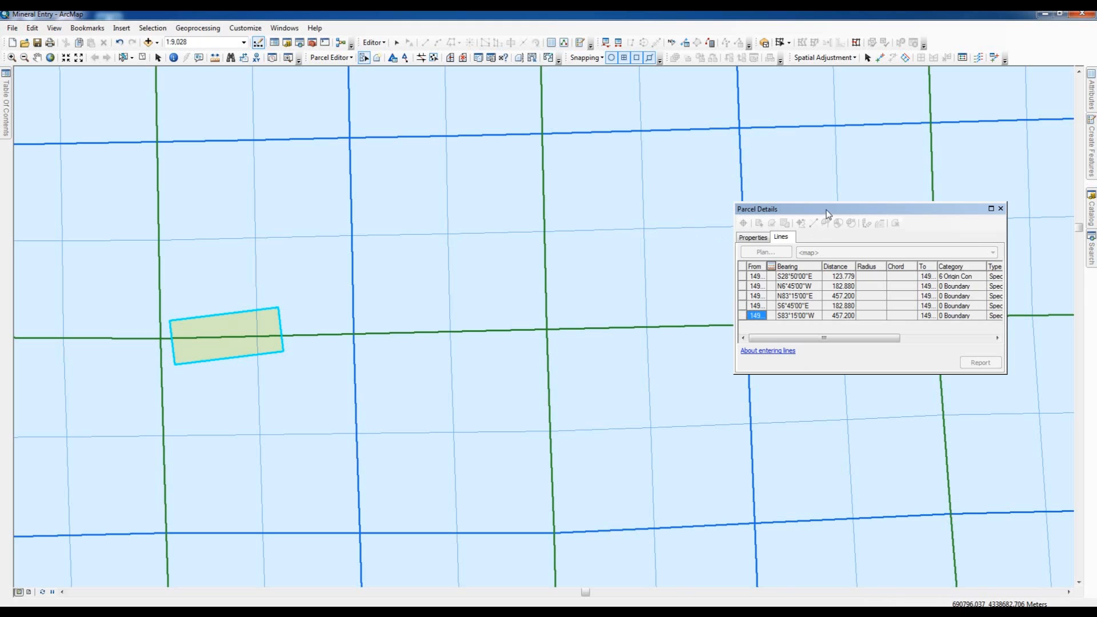
drag(827, 210, 464, 350)
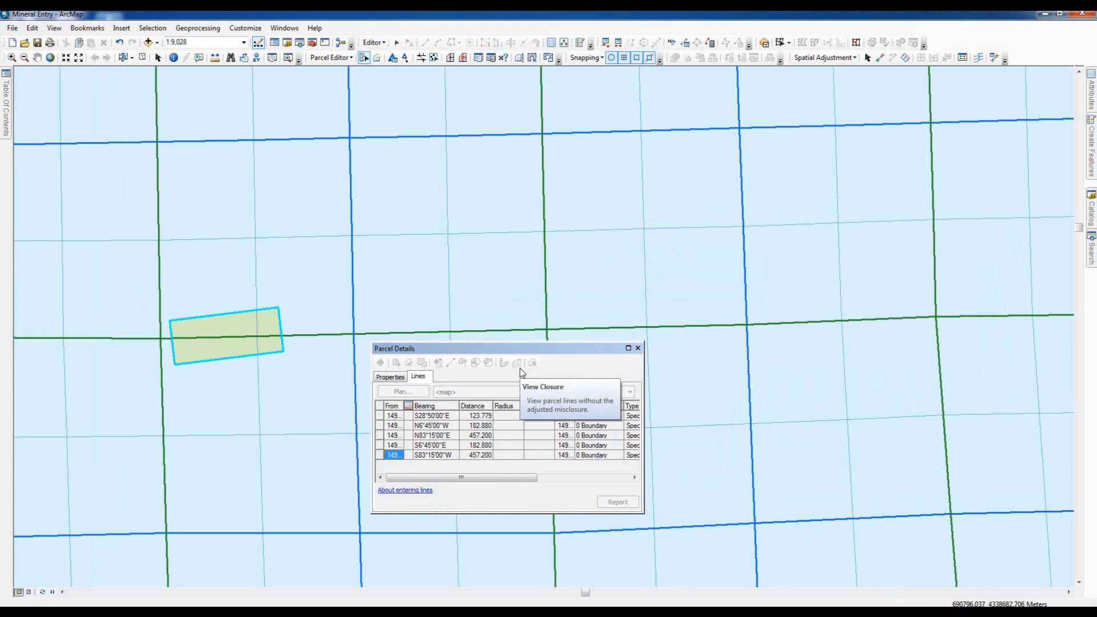
click(638, 349)
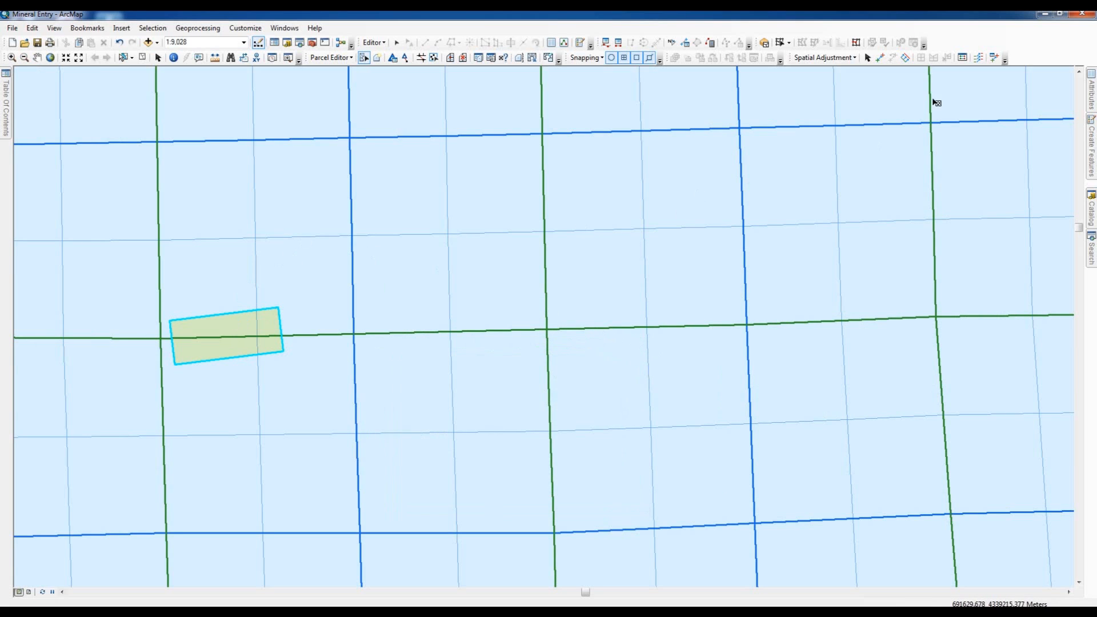
- Open the attributes of the selected special survey parcel and set its Name to MS 3524
click(1092, 89)
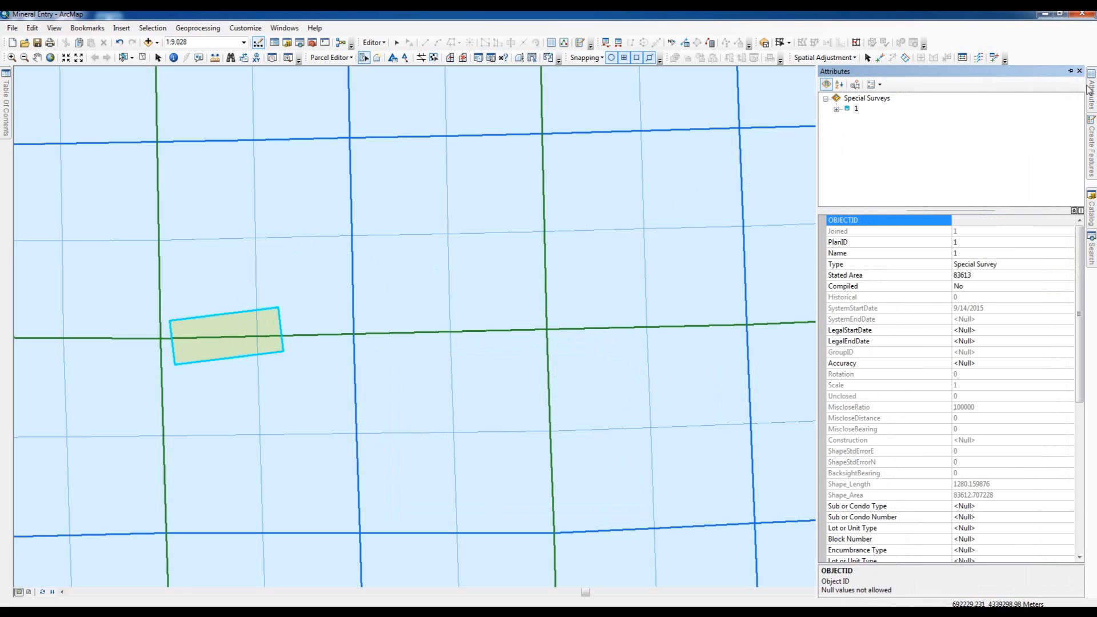
click(964, 254)
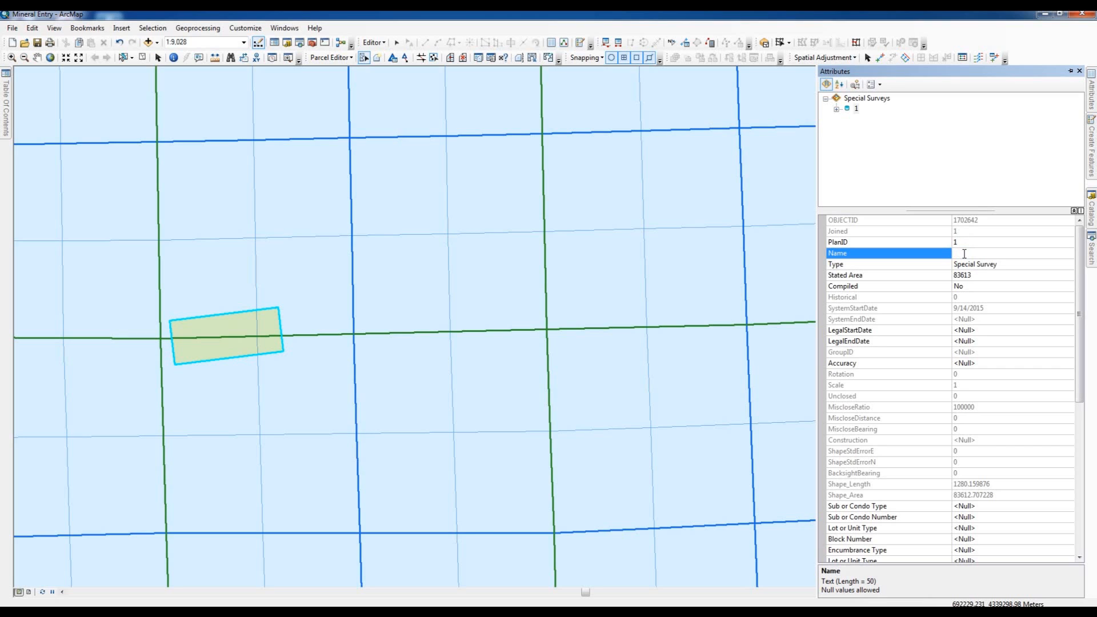
text(MS 3524)
- Set the claim parcel's Stated Area to 20.66
click(975, 275)
drag(974, 274, 946, 279)
text(20.066)
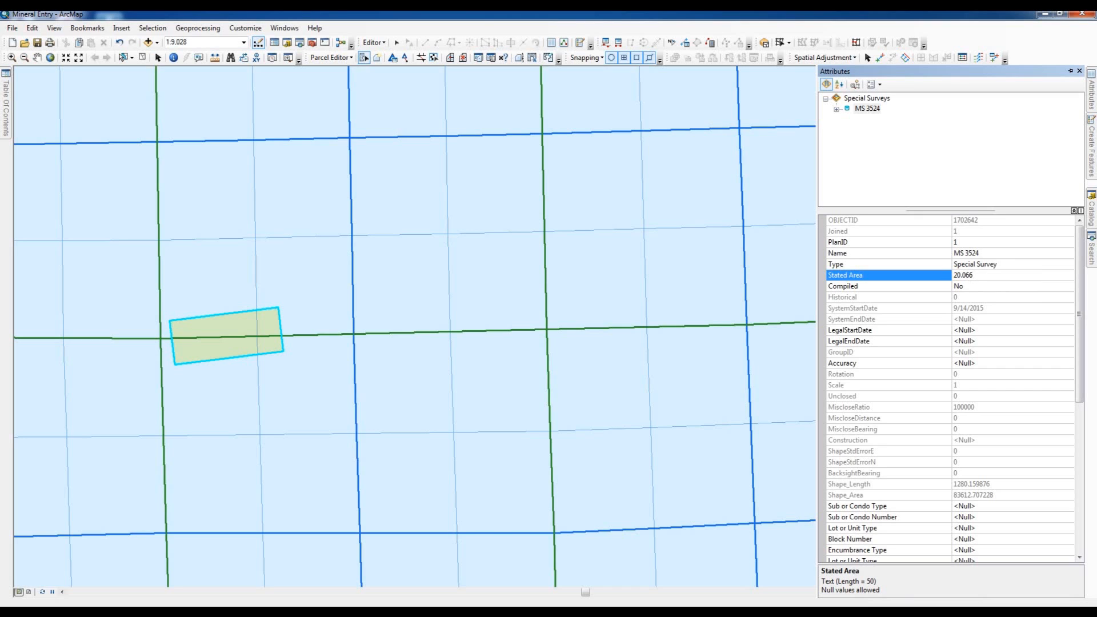
key(BackSpace)
key(BackSpace)
key(BackSpace)
text(66)
- Set the claim parcel's Compiled attribute to Yes and its coded Lot or Unit Type to Claim
click(1070, 289)
click(1070, 286)
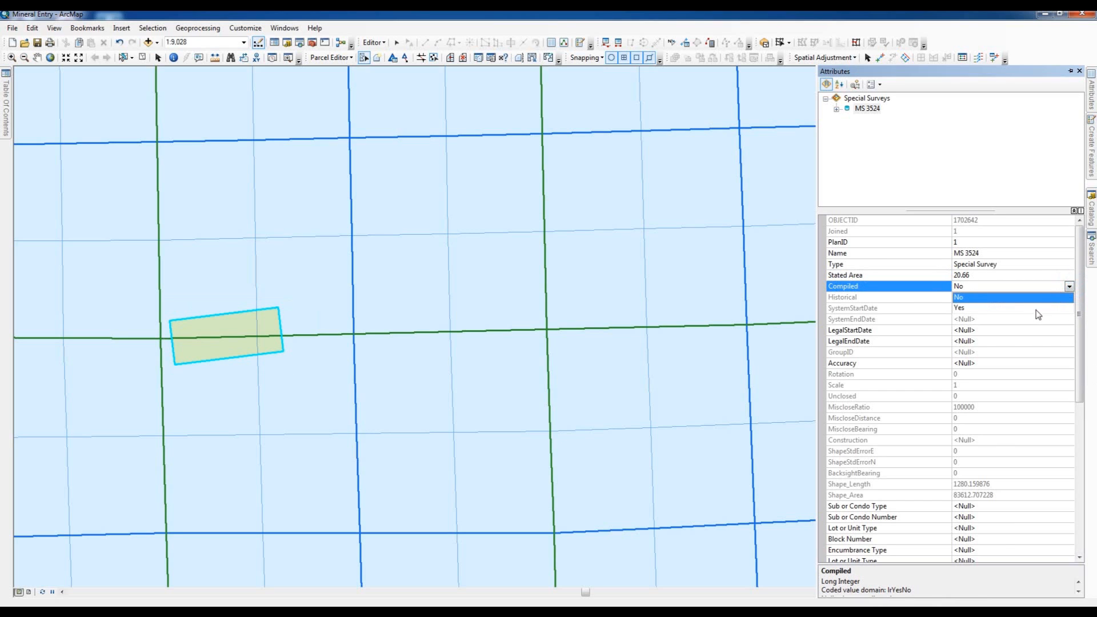
click(958, 309)
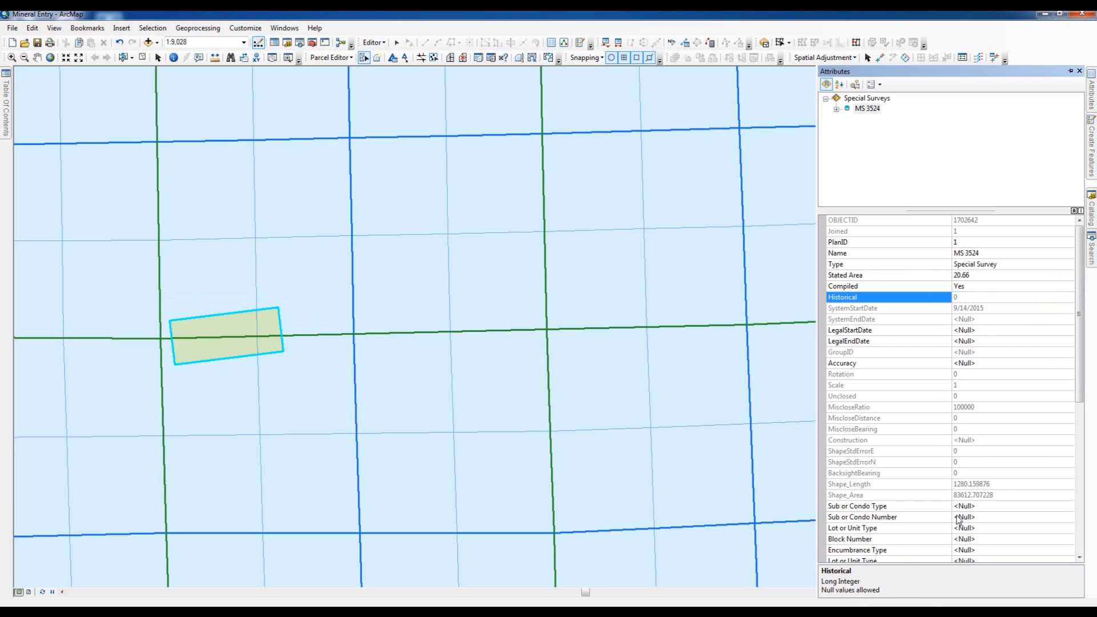
click(1070, 532)
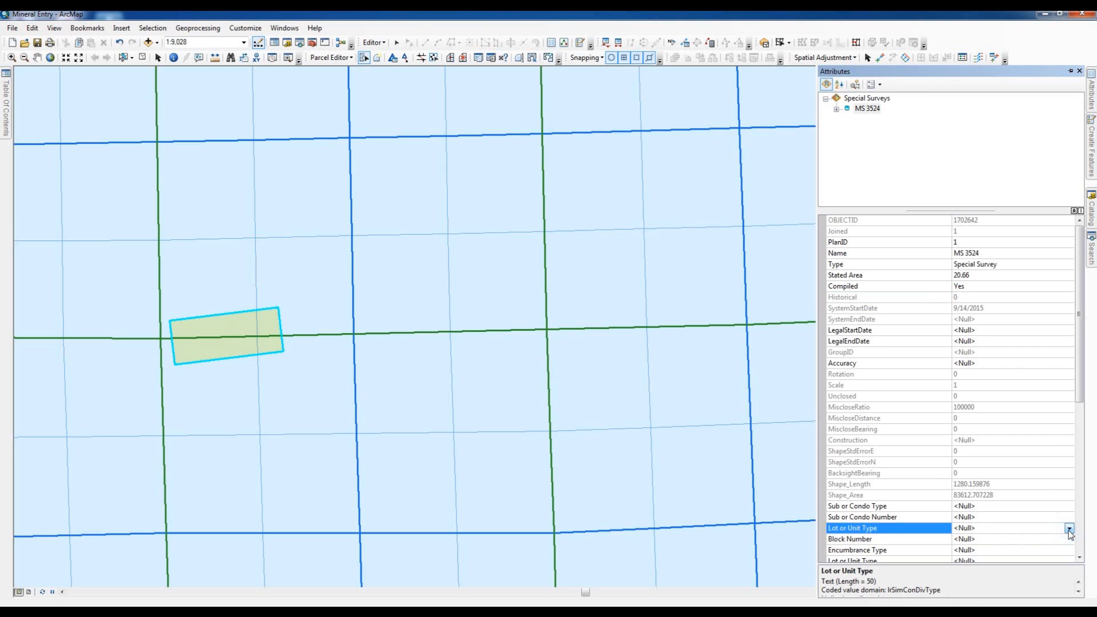
click(1069, 529)
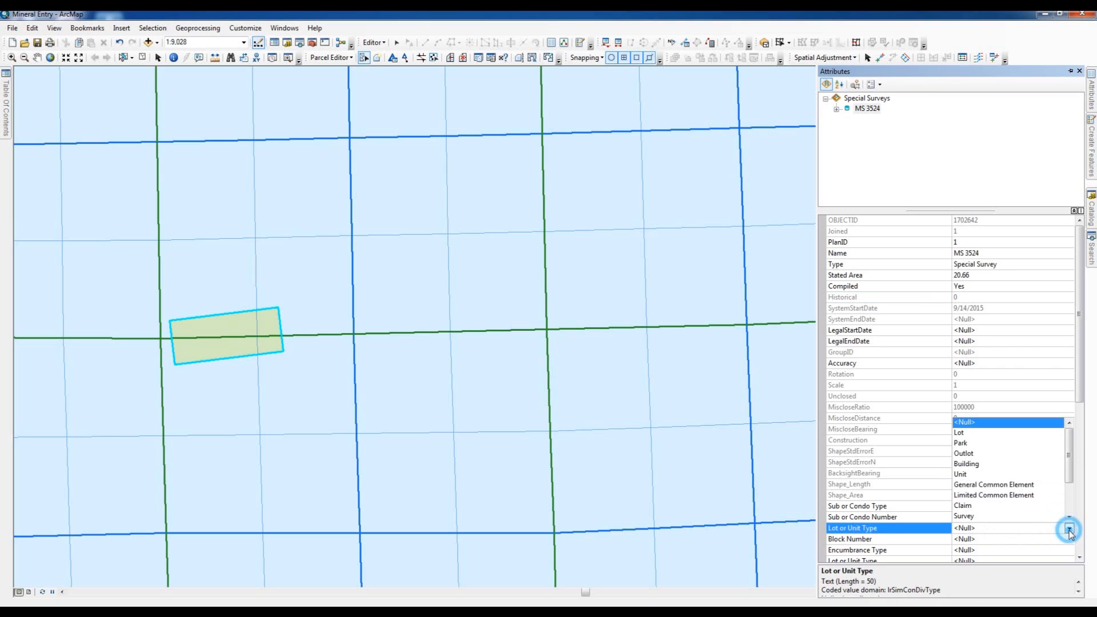
click(962, 507)
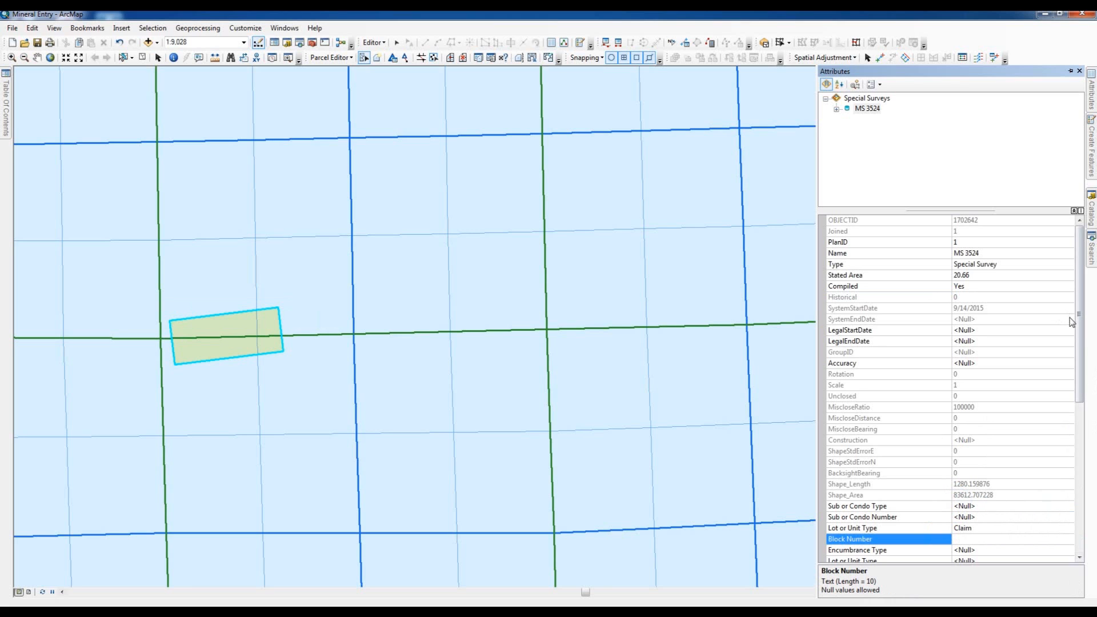
- Check the claim name on the plat and enter Florence No. 1 in the parcel's second, free-text Lot or Unit Type attribute
drag(1081, 333, 1082, 404)
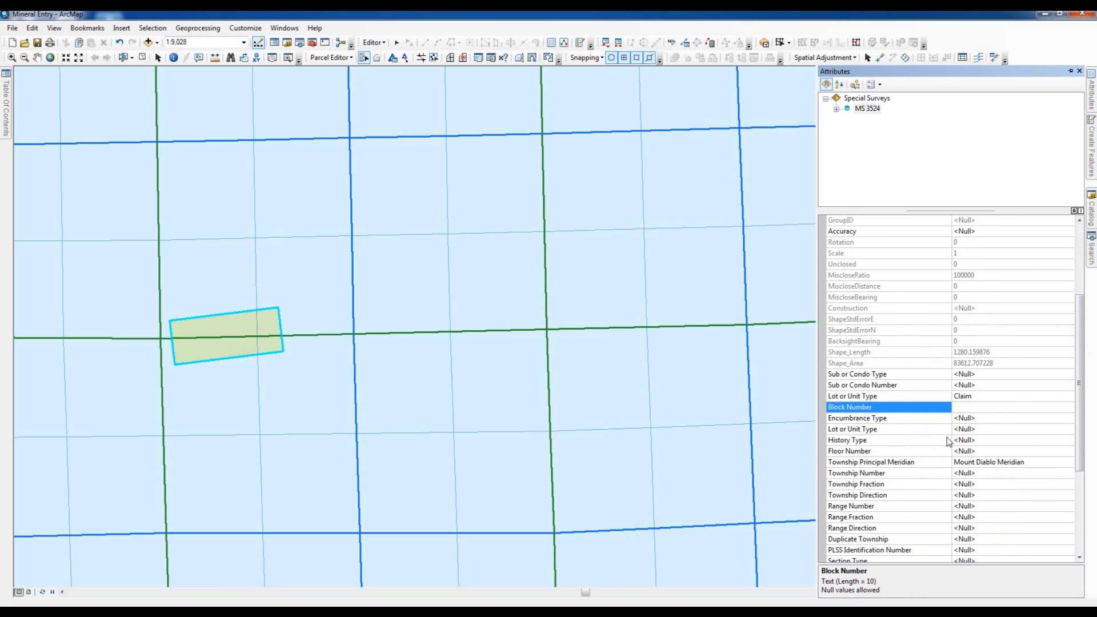
click(971, 430)
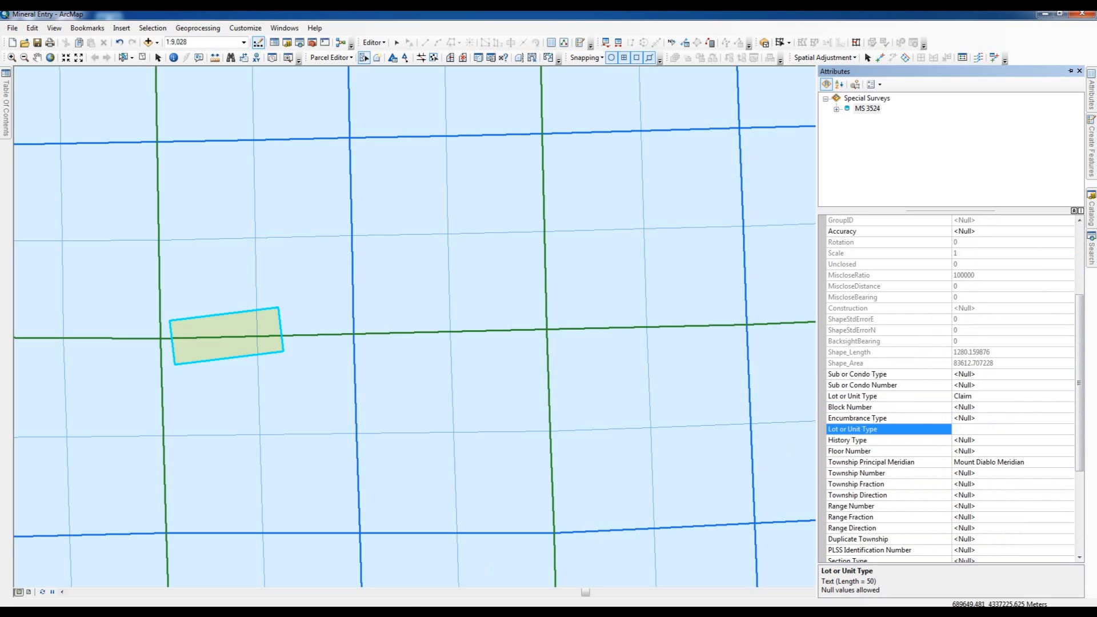
click(300, 607)
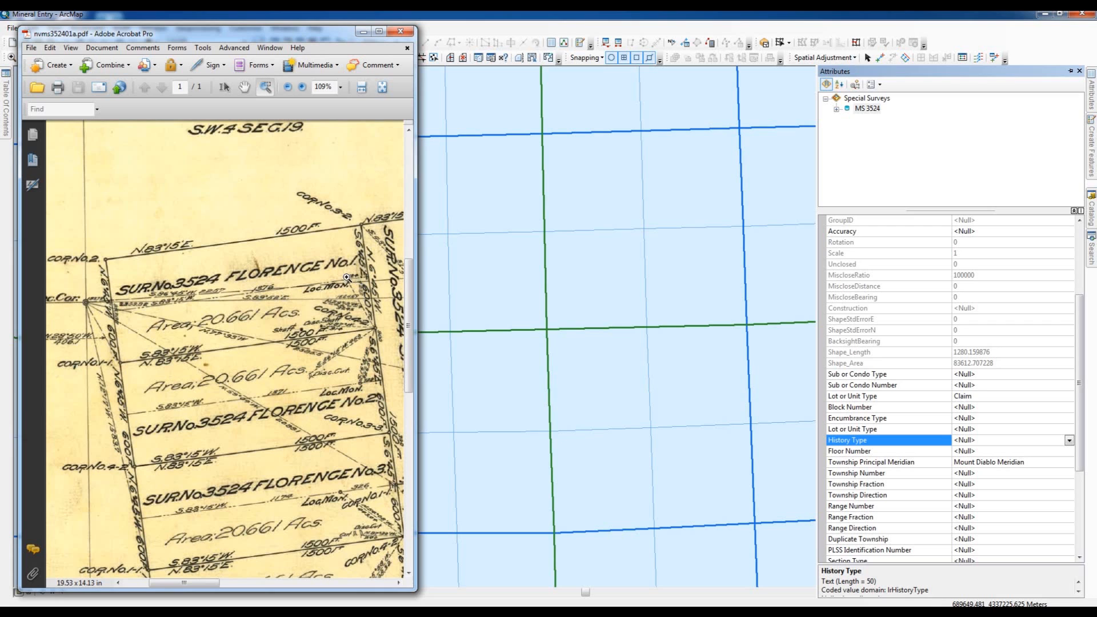
click(364, 32)
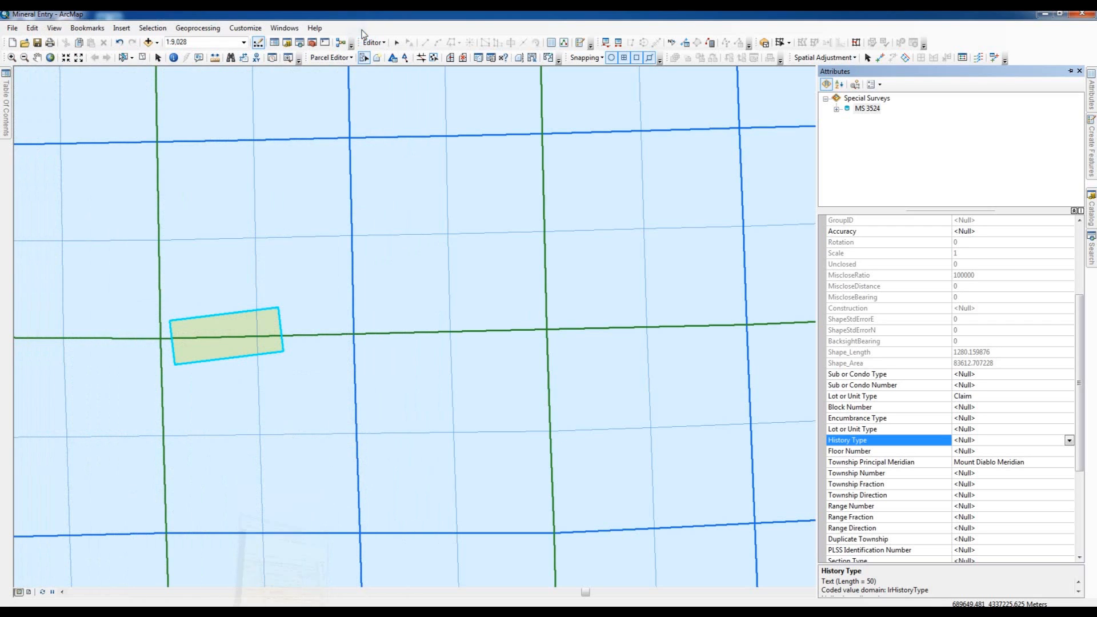
click(974, 430)
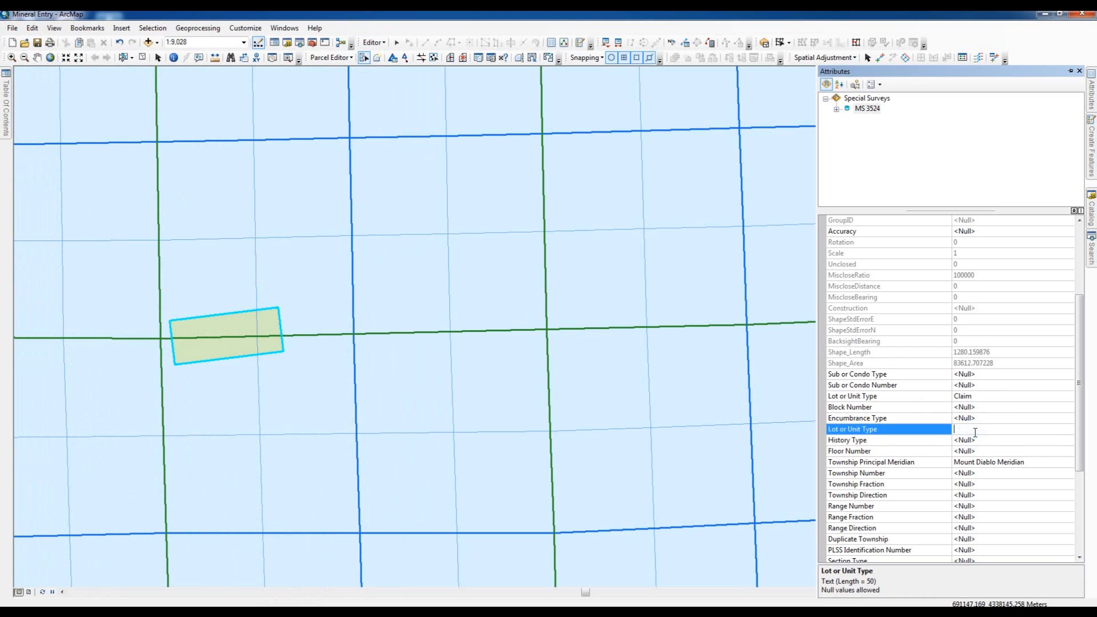
text(Florence No. 1)
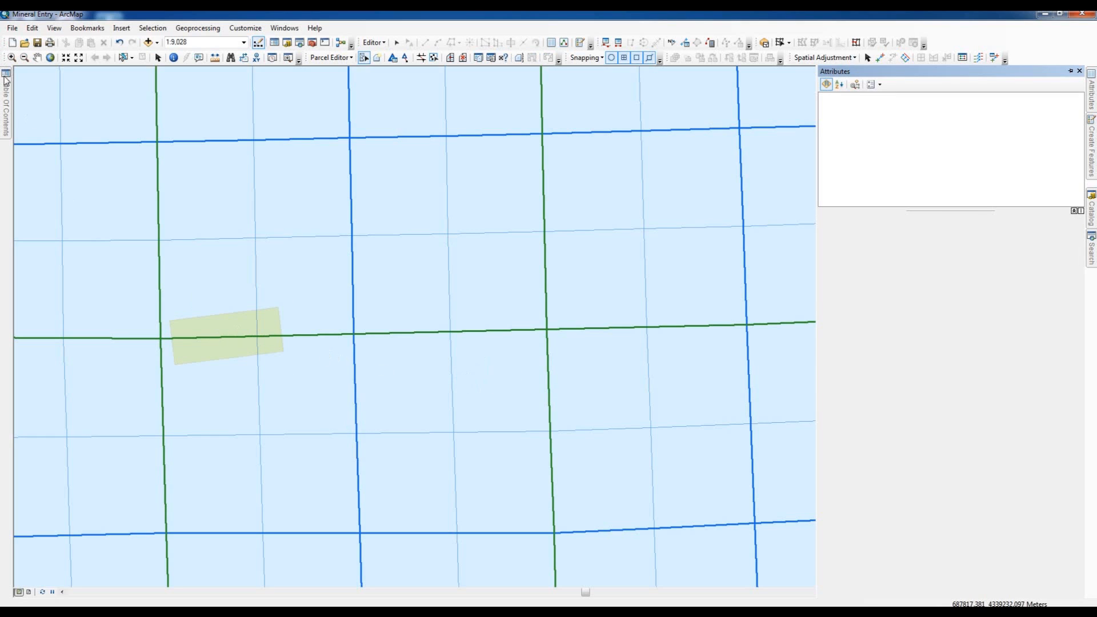
- Turn on feature labels for the Special Surveys layer and tuck the layer list away again
mouse_move(5, 80)
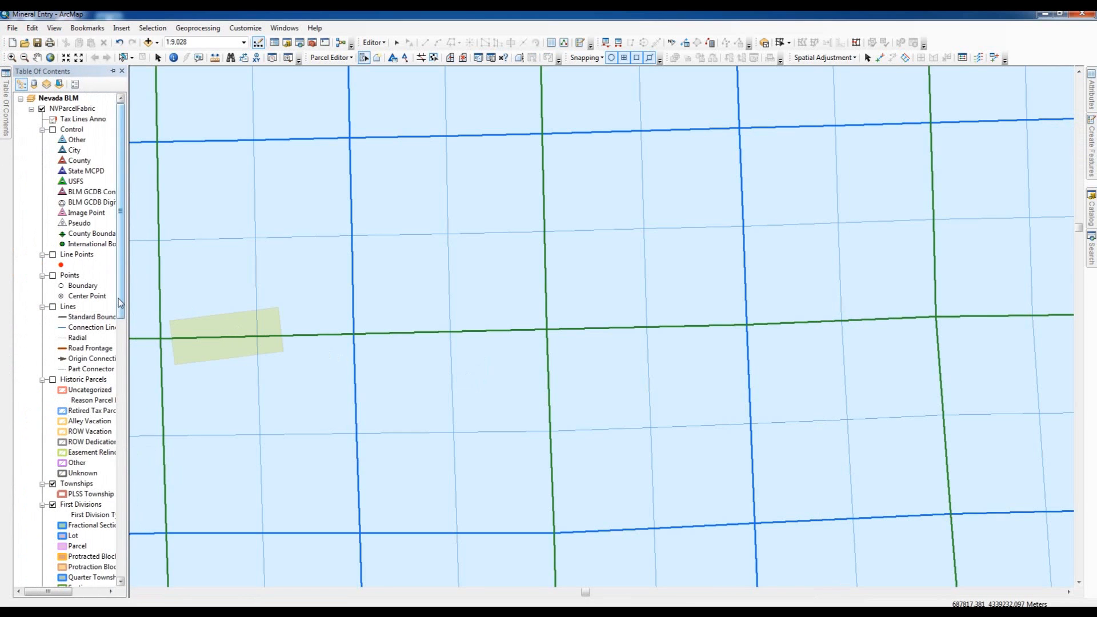
scroll(120, 303, down, 7)
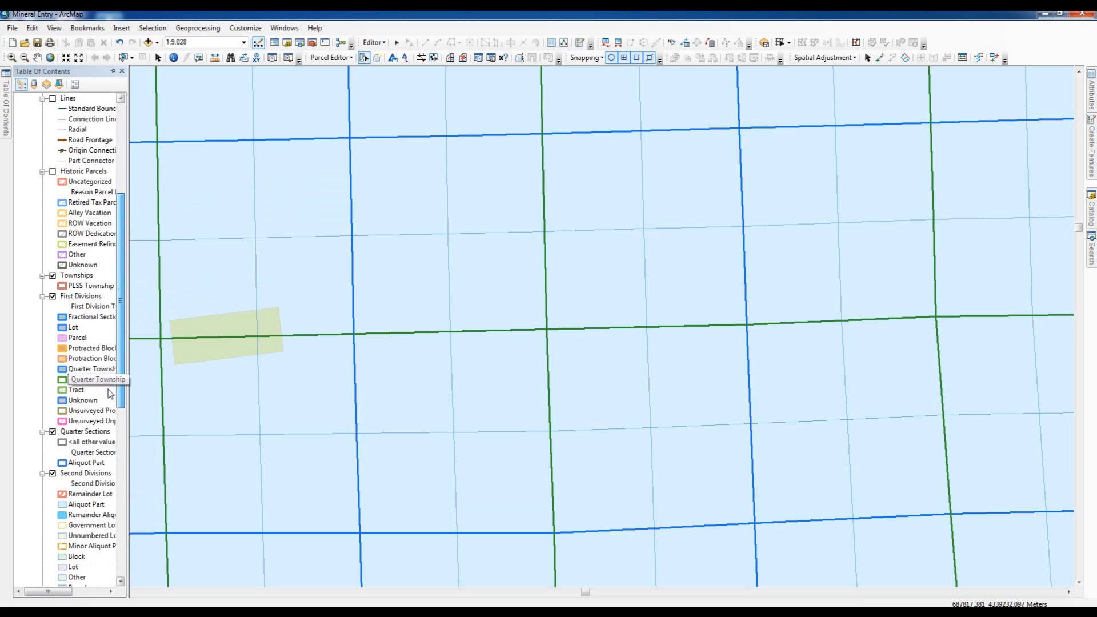
scroll(110, 393, down, 8)
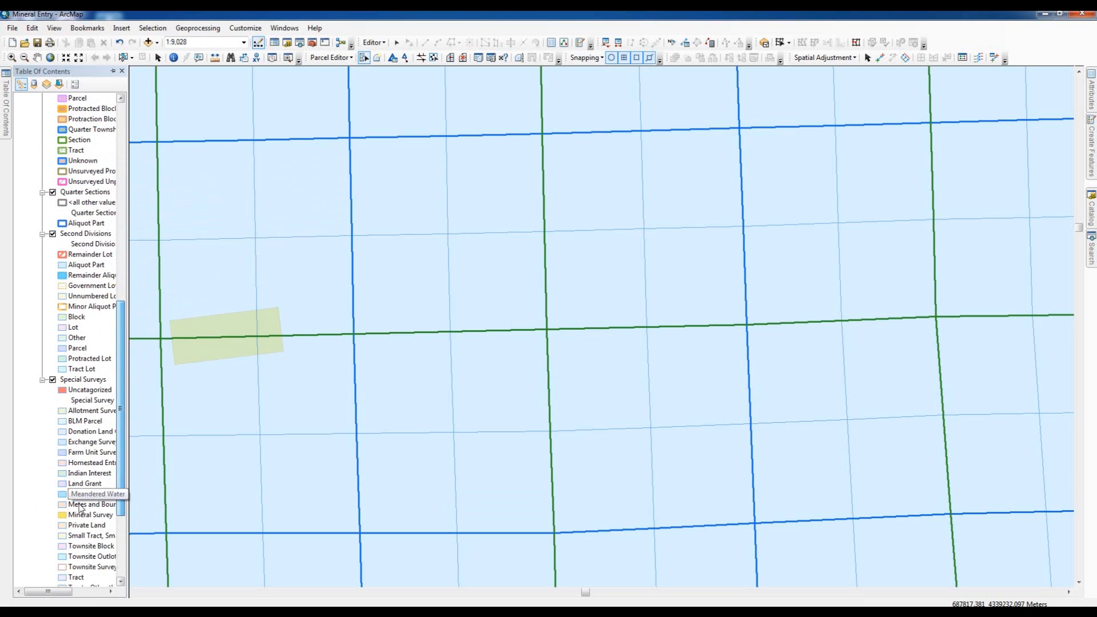
click(71, 380)
click(68, 379)
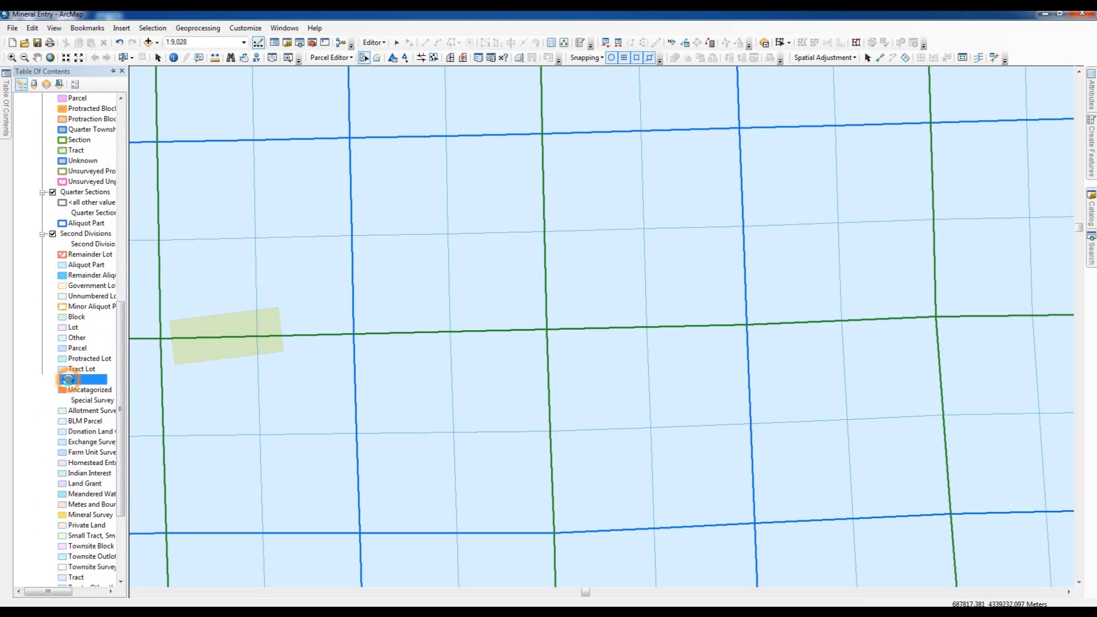
right_click(69, 382)
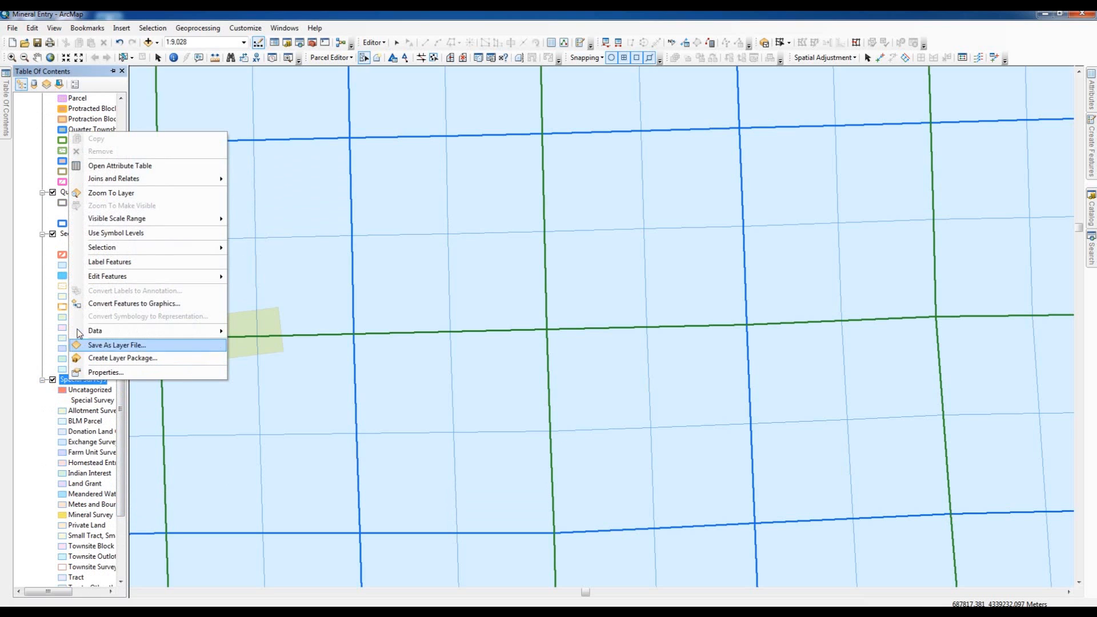
click(79, 265)
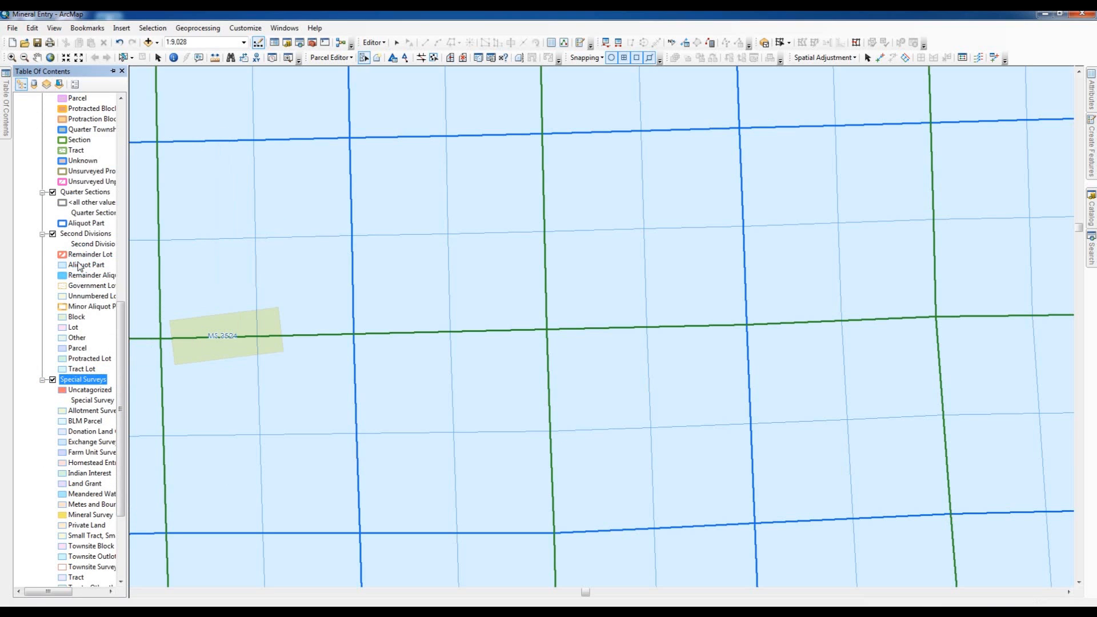
click(114, 71)
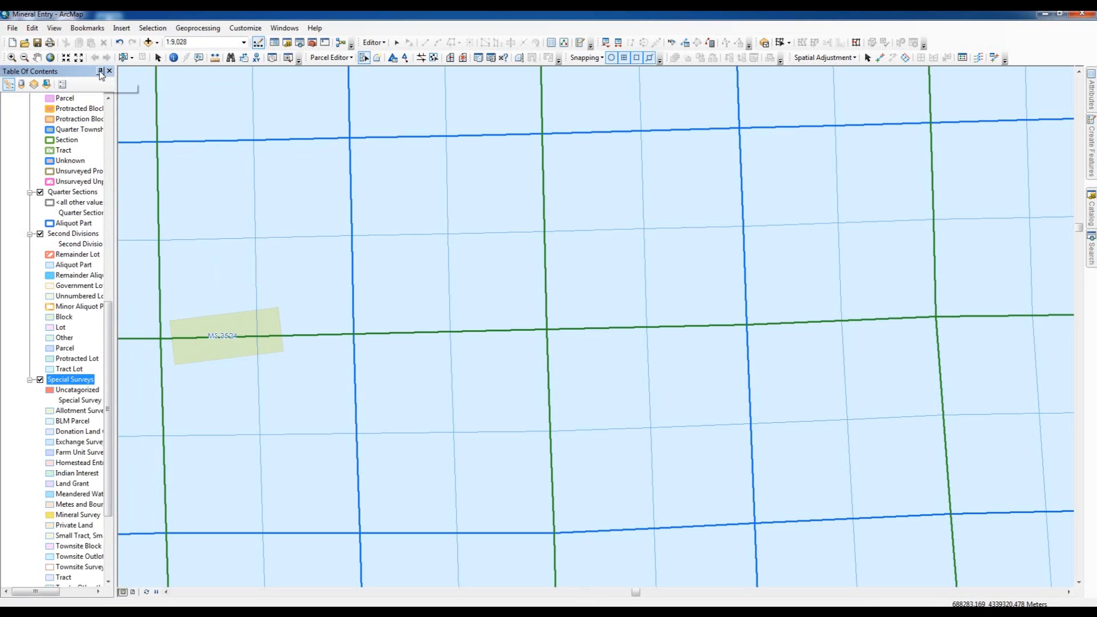
click(100, 72)
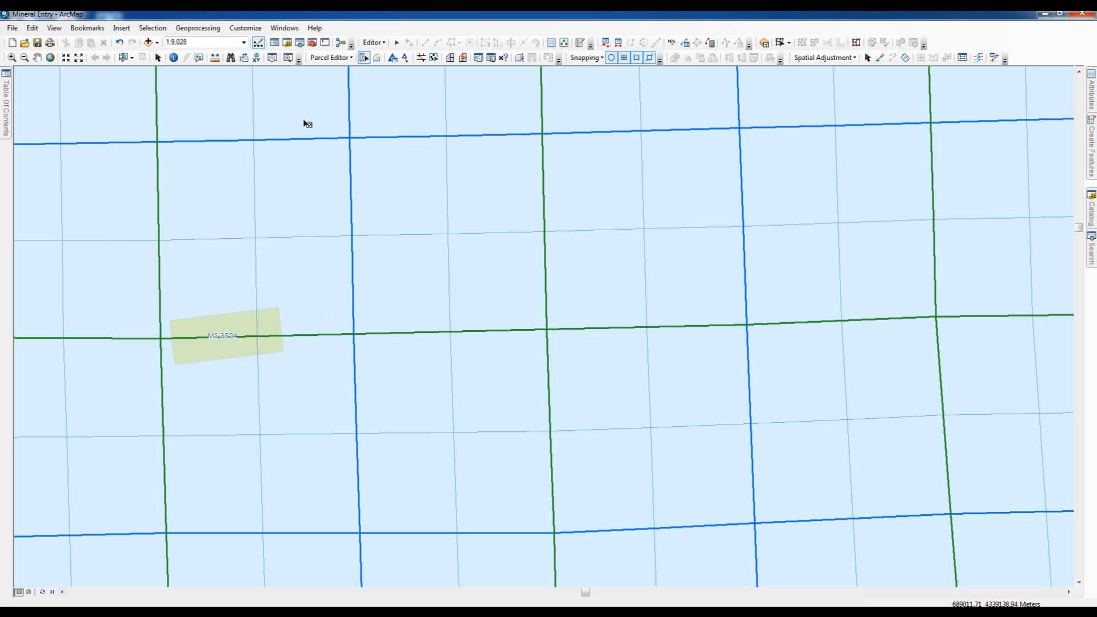
- Start a new parcel from the southwest corner of the MS 3524 claim and place the plat PDF beside the parcel details
click(377, 58)
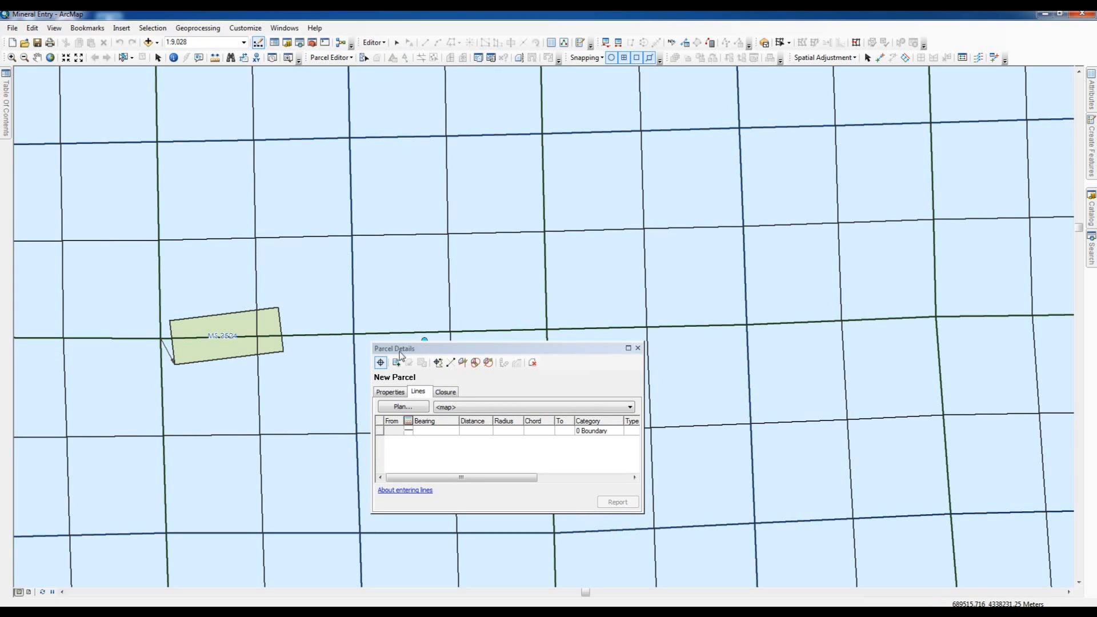
click(380, 363)
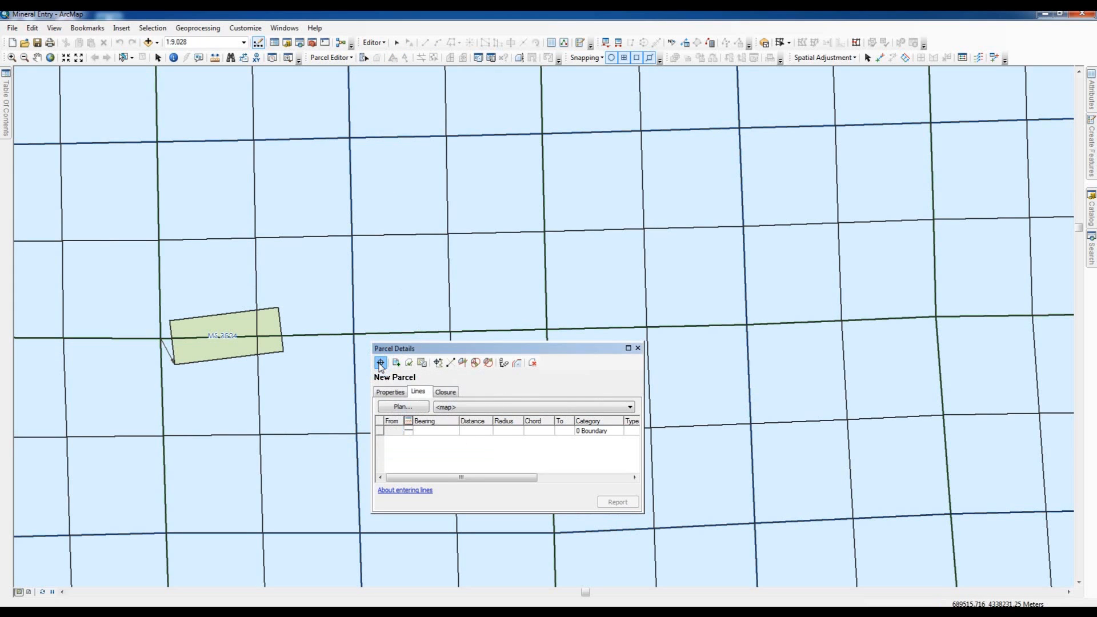
click(175, 364)
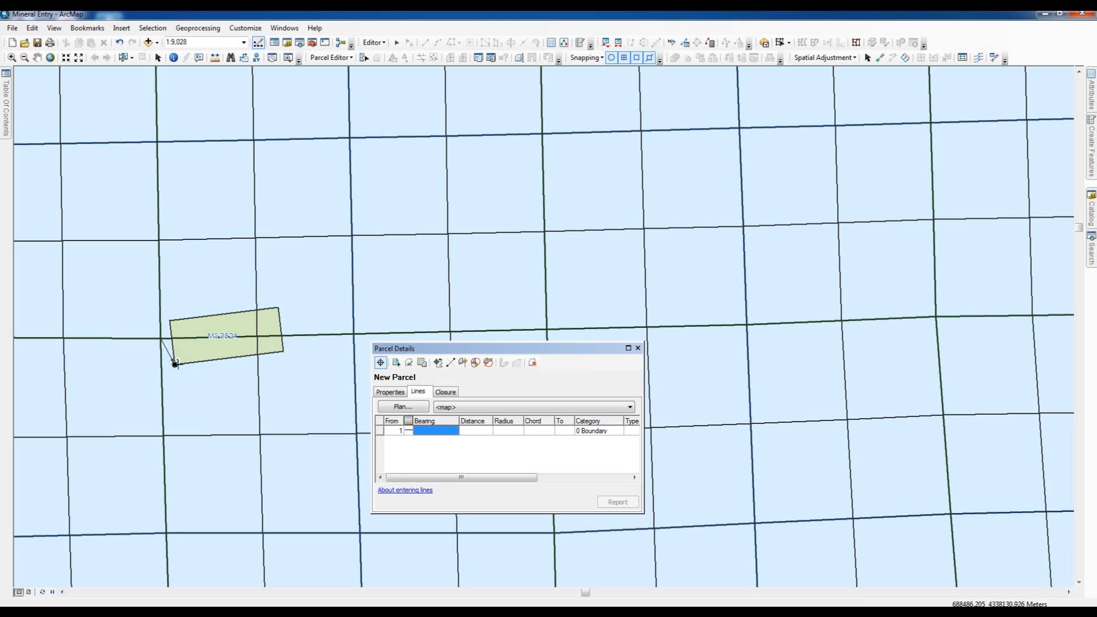
click(279, 611)
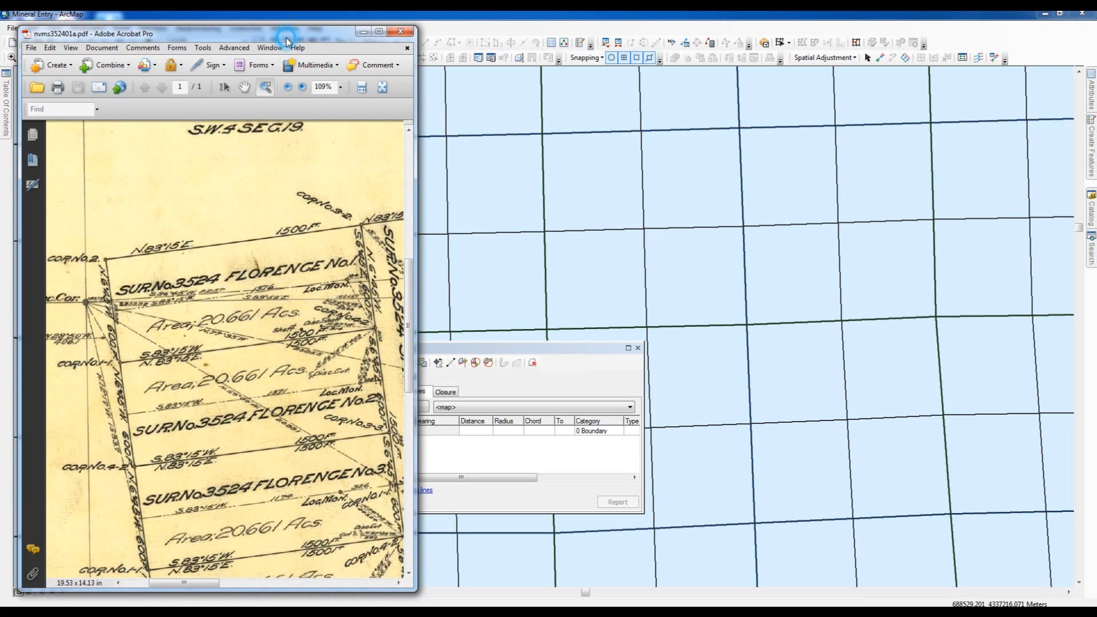
drag(280, 33, 947, 39)
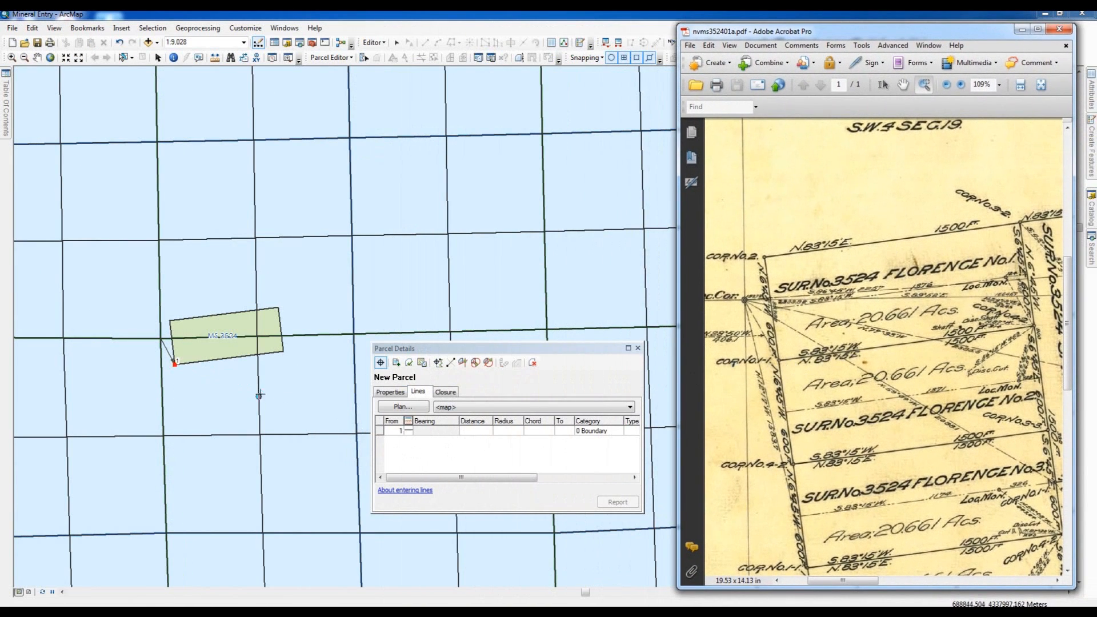
- Enter the new parcel's first course along the existing claim's south side with bearing 83-15-00-1 and distance 1500 ft
click(423, 432)
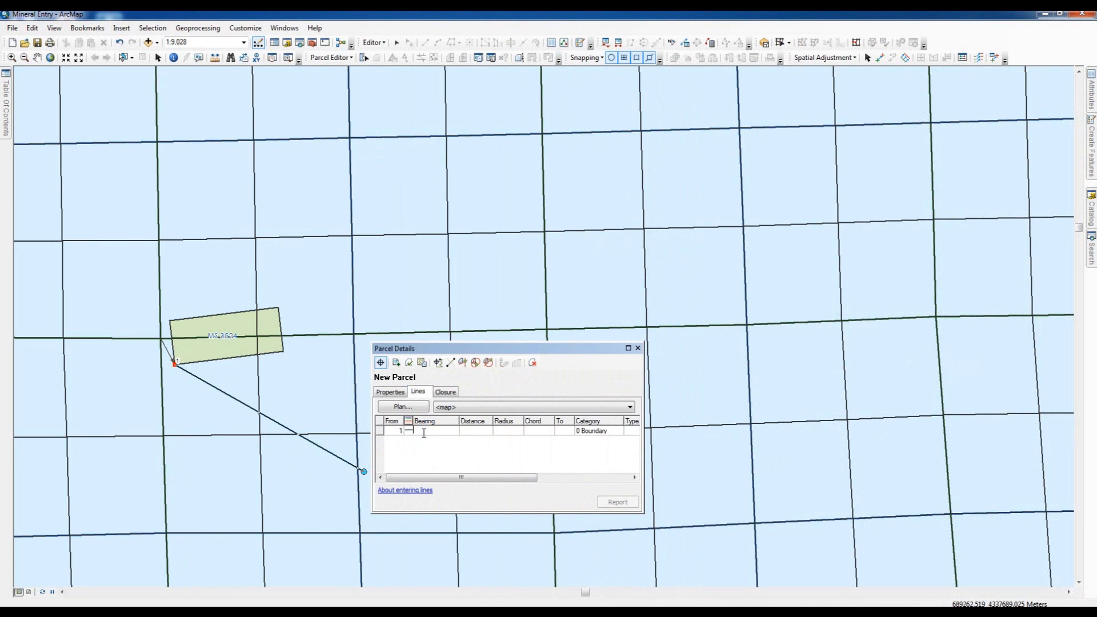
text(83-15-00-1)
key(Tab)
text(15)
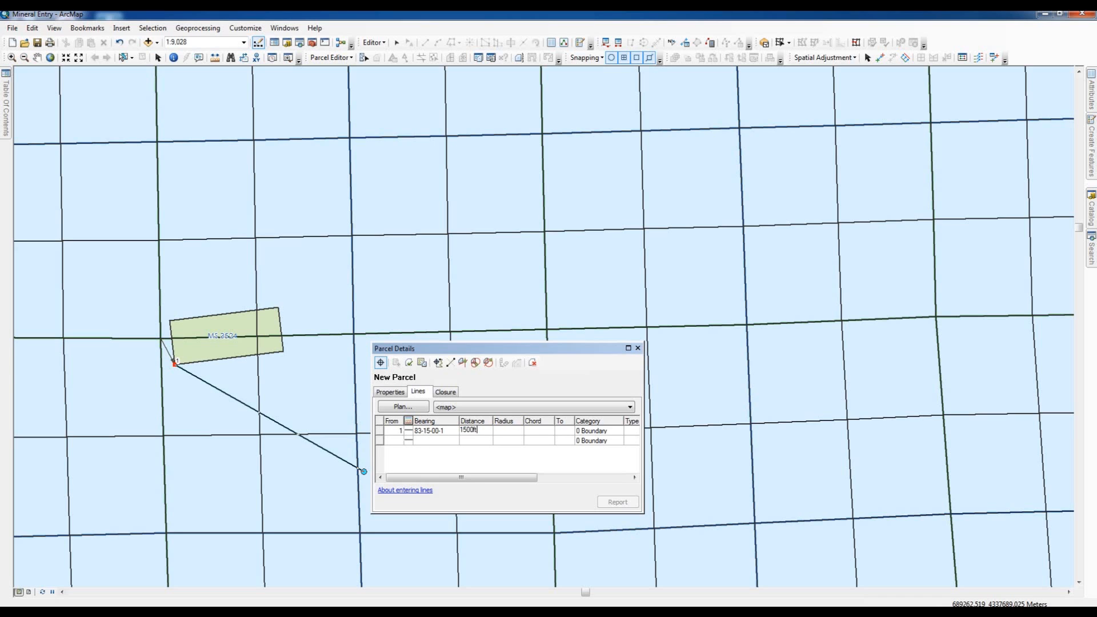
text(00ft)
key(Return)
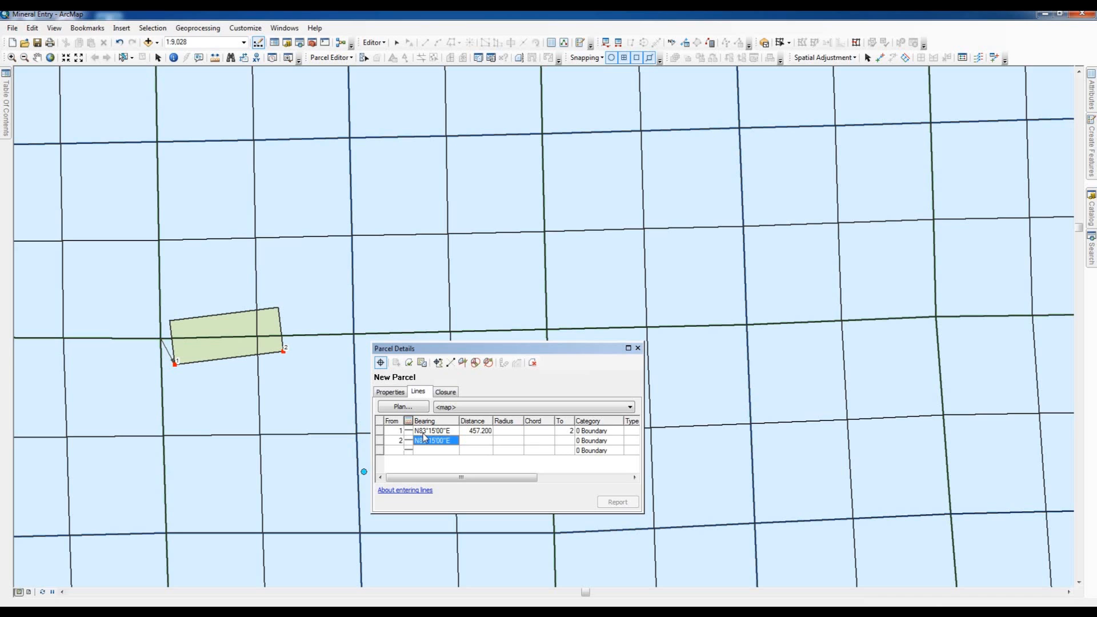
- Enter the second course down the new parcel's east end with bearing 06-45-00-2 and distance 600 ft
text(06-45-00-2)
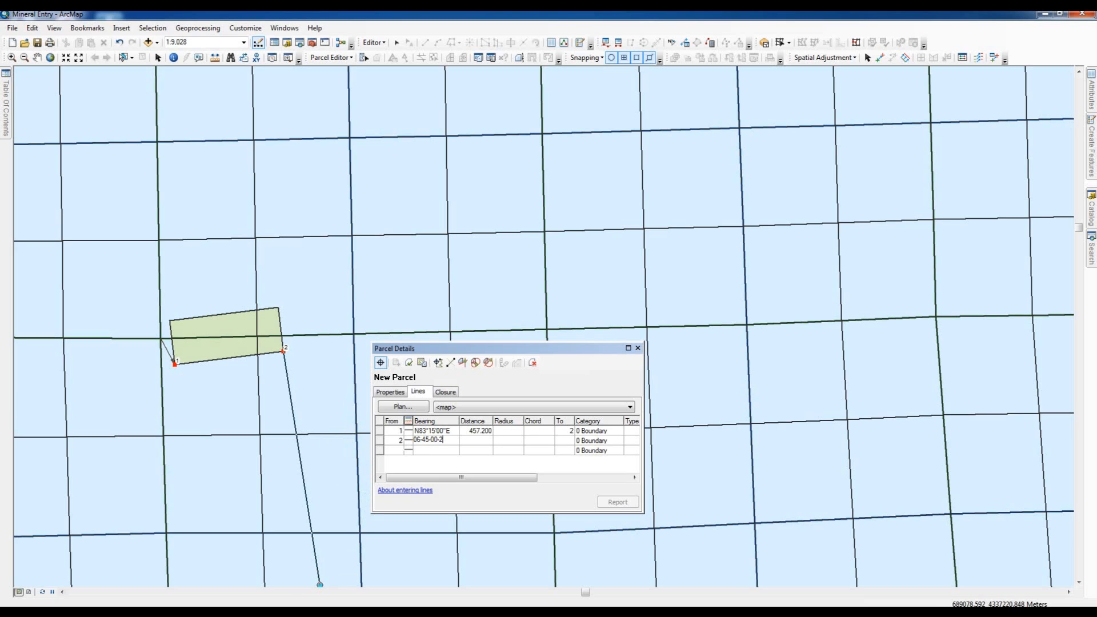
key(alt+Tab)
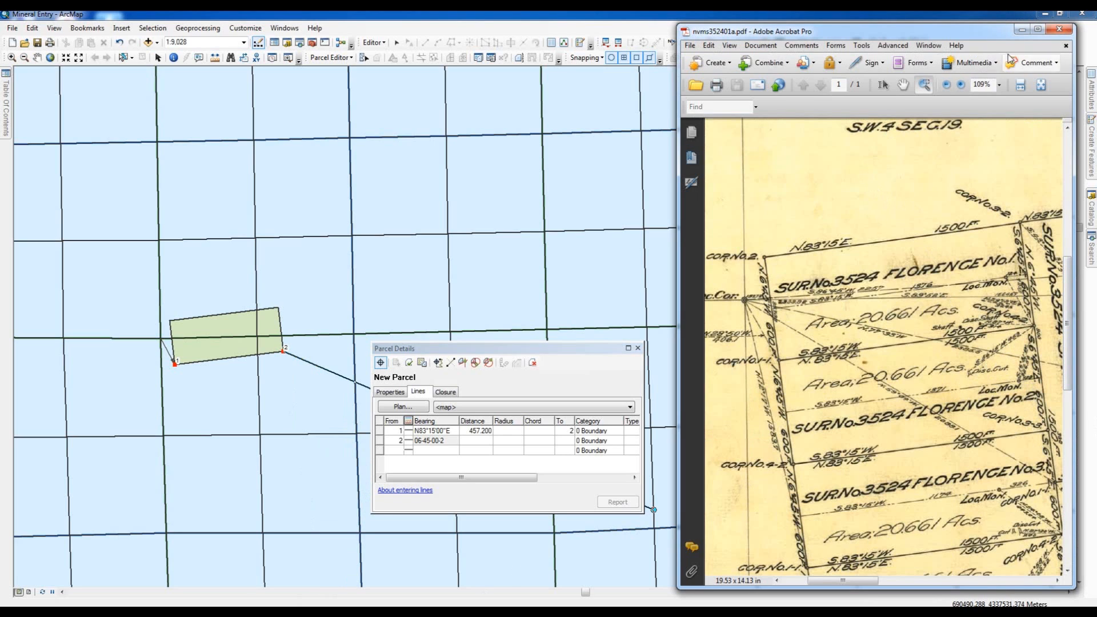
click(473, 441)
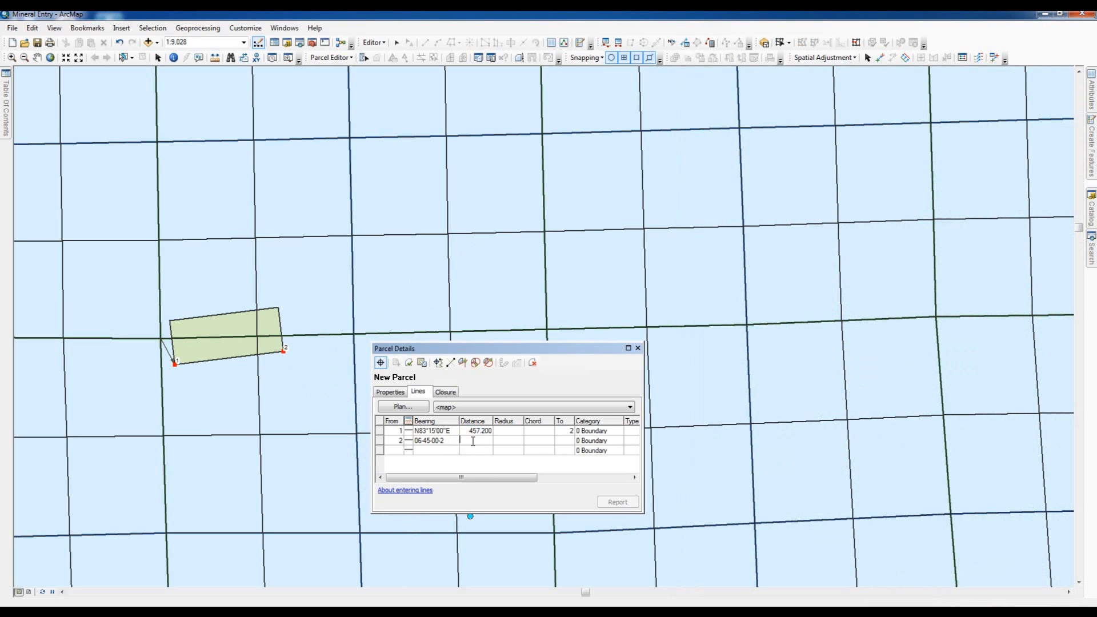
text(600ft)
key(Return)
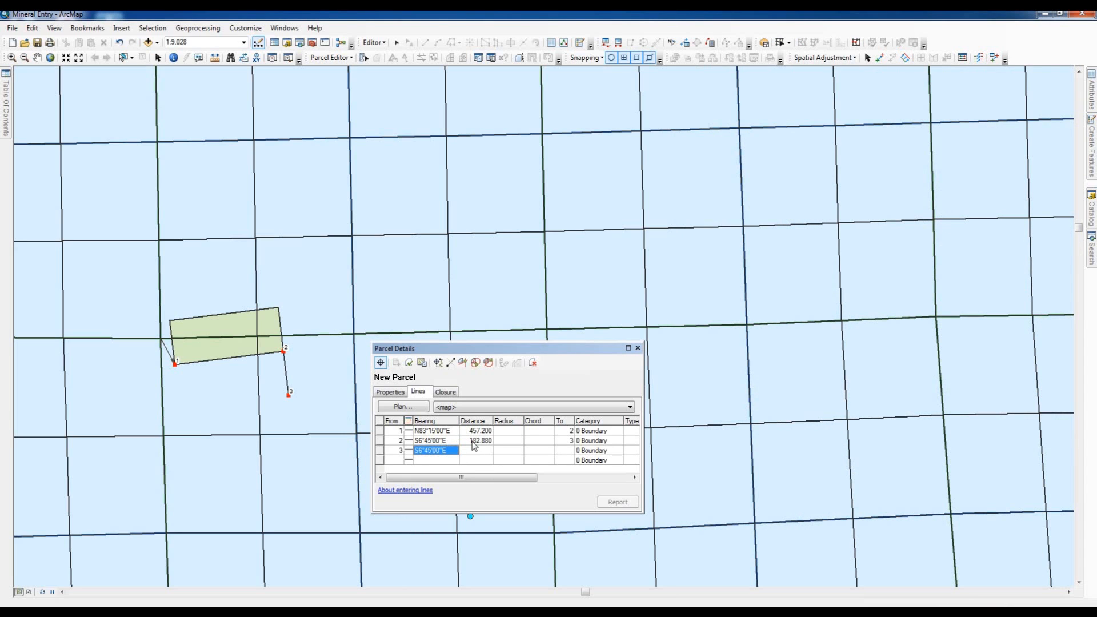
- Enter the third course along the new parcel's south side with bearing 83-15-00-3 and distance 1500 ft
text(83-15-00-3)
key(Tab)
text(1500ft)
key(Return)
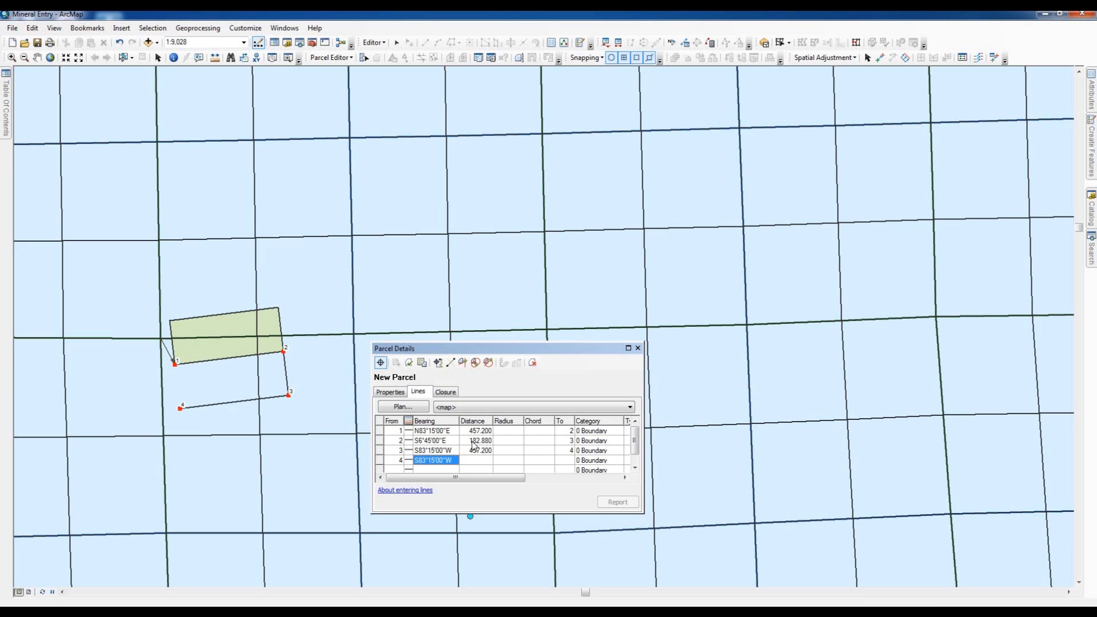
- Close the new parcel along its west end with bearing 06-45-00-4 and distance 600 ft, and join it to the parcel fabric
text(06-45-00-4)
key(Tab)
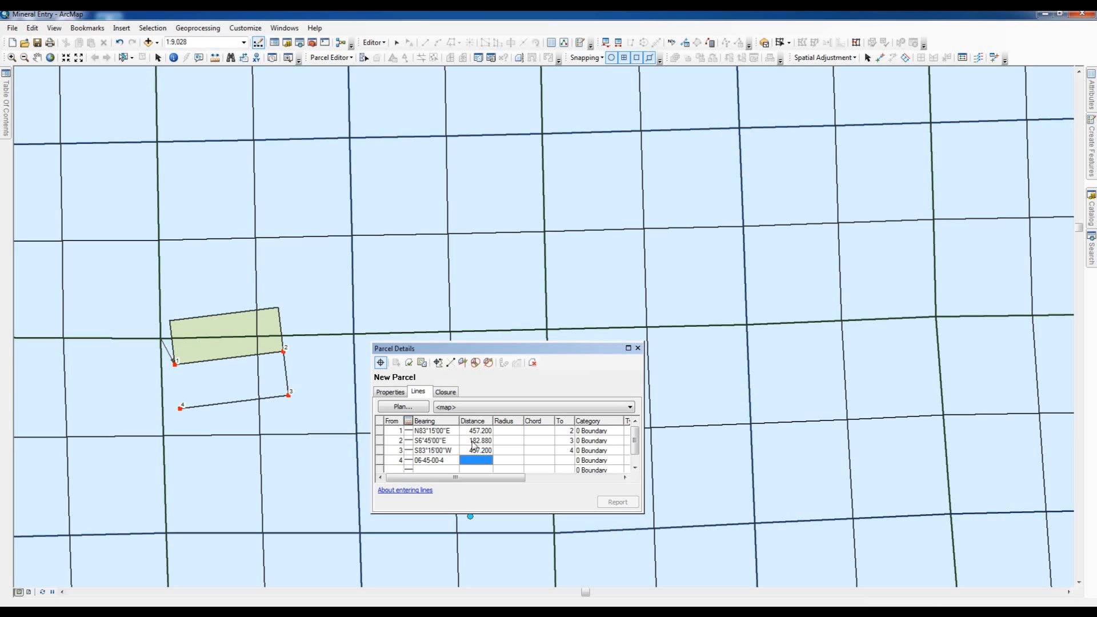
text(600ft)
key(Tab)
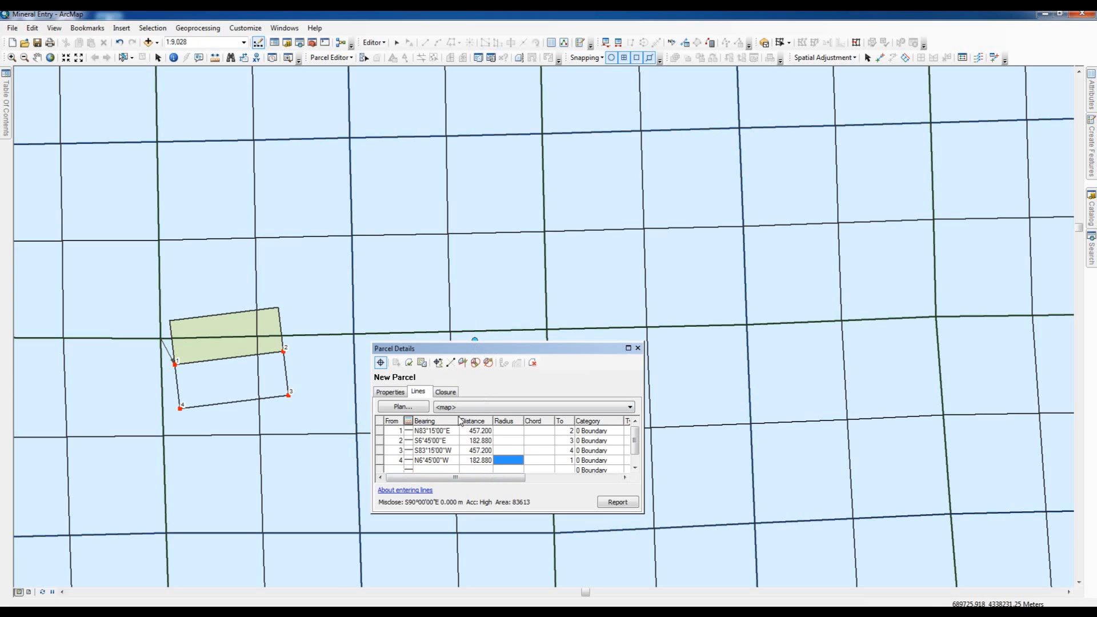
click(422, 364)
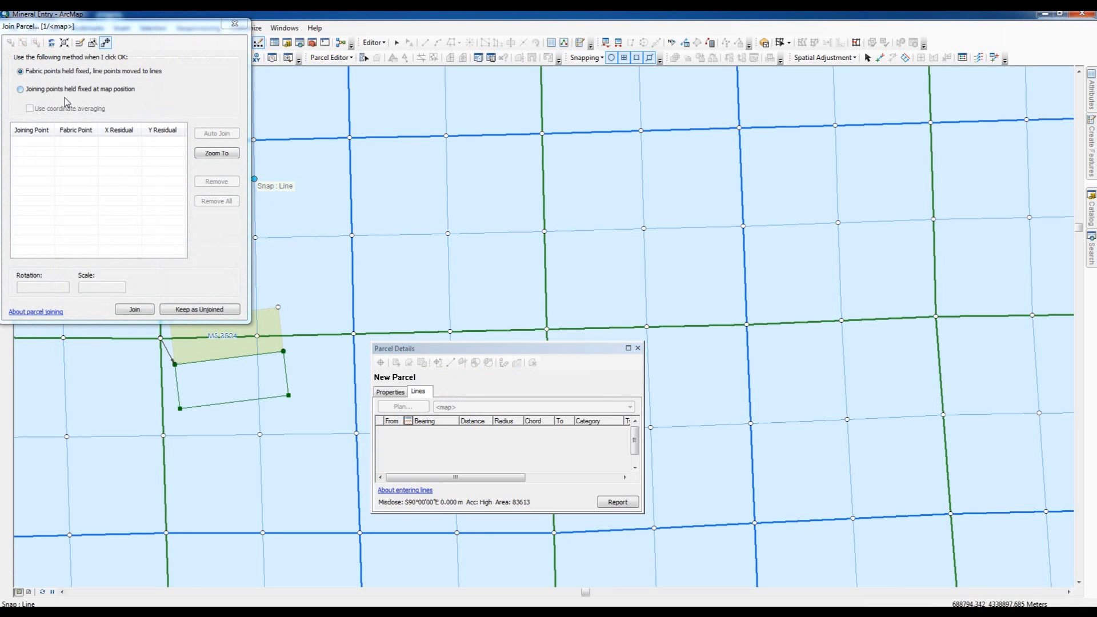
click(133, 308)
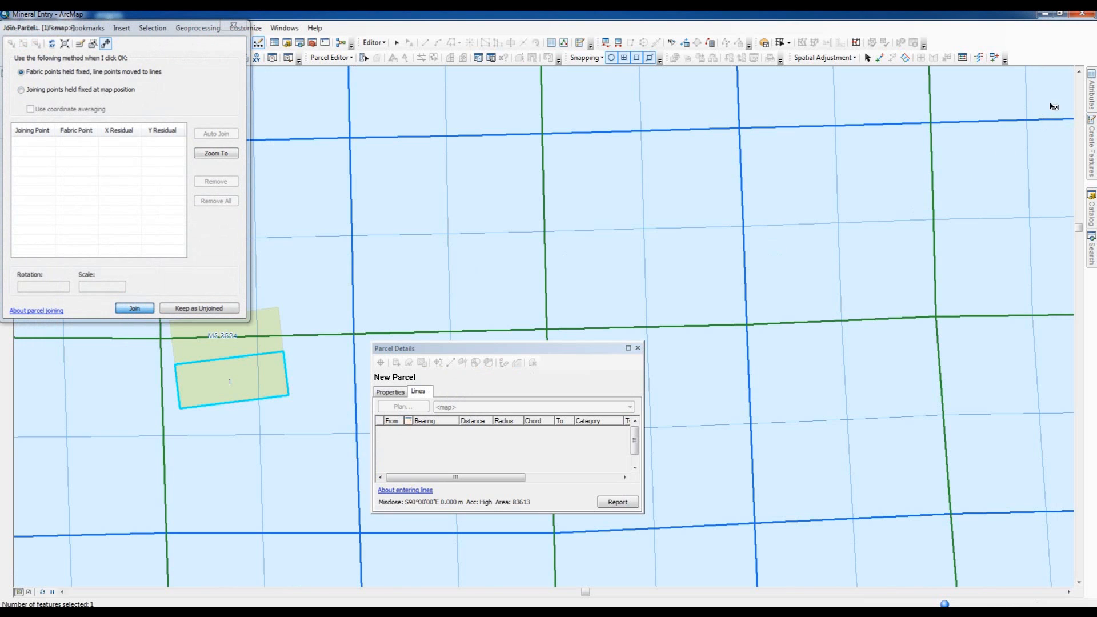
- Set the Name attribute of the newly joined south parcel to MS 3524
click(1091, 79)
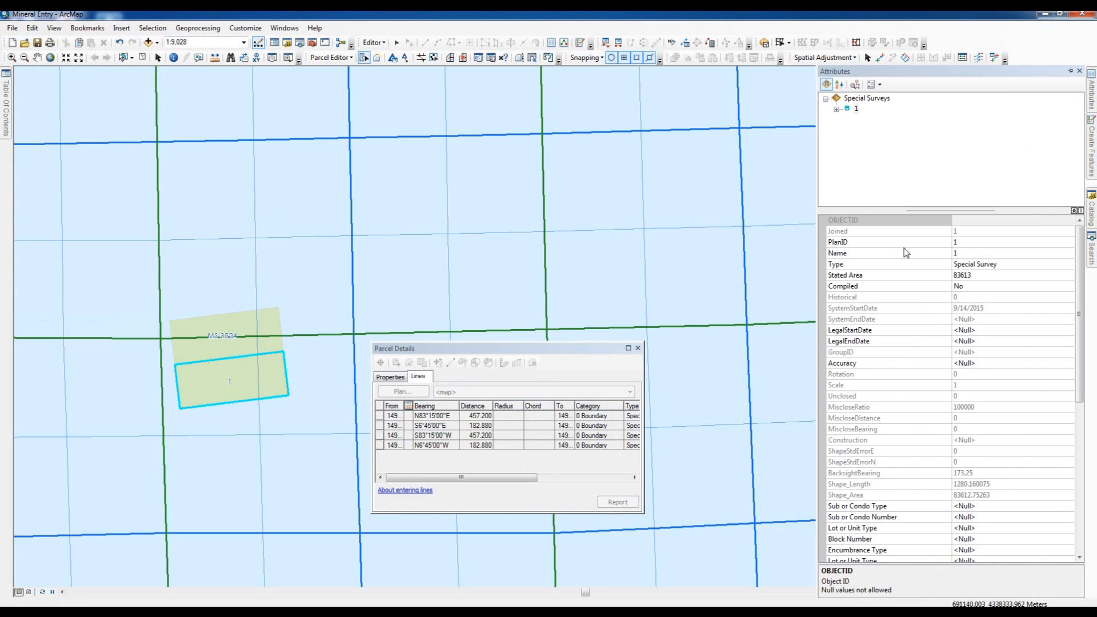
click(973, 255)
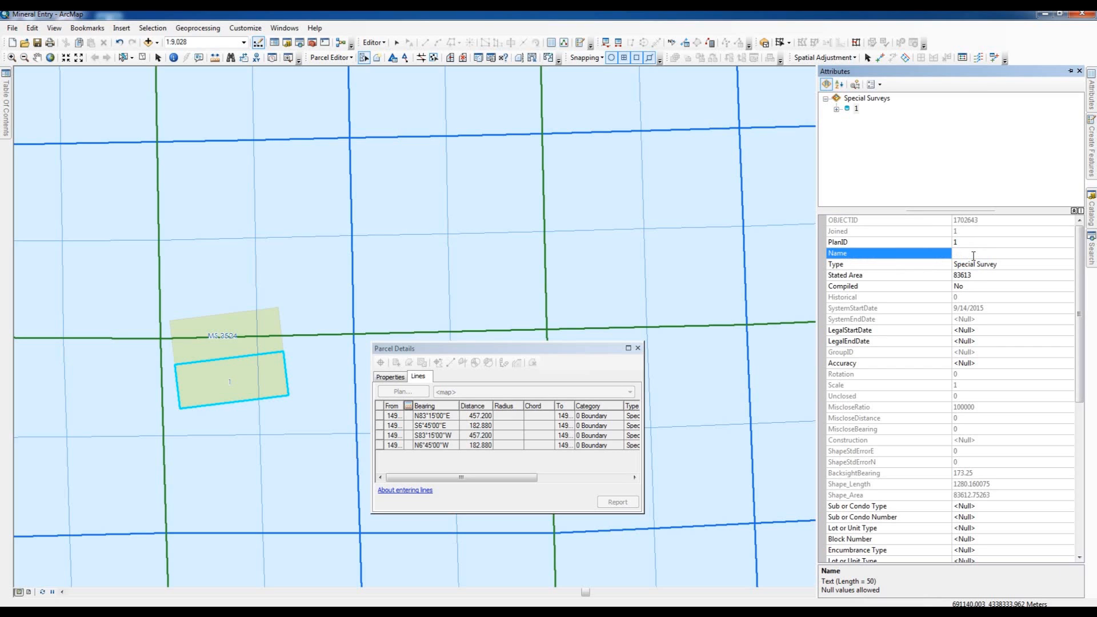
text(MS 3524)
- Set the south parcel's Stated Area to 20.66 and its Compiled attribute to Yes
click(974, 277)
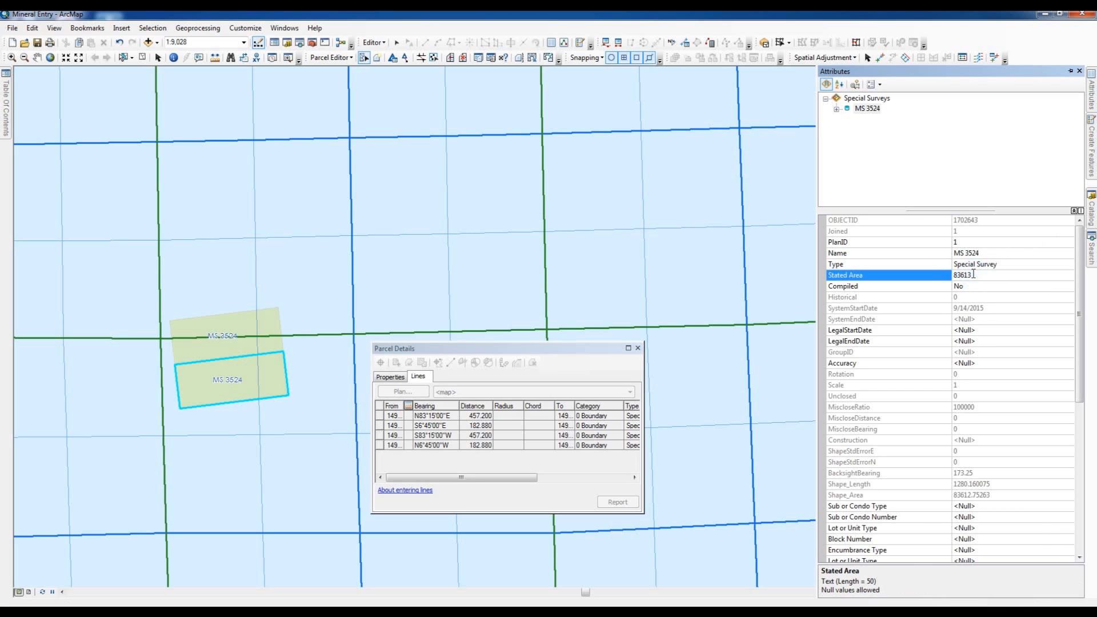
text(20.66)
click(1071, 289)
click(1069, 287)
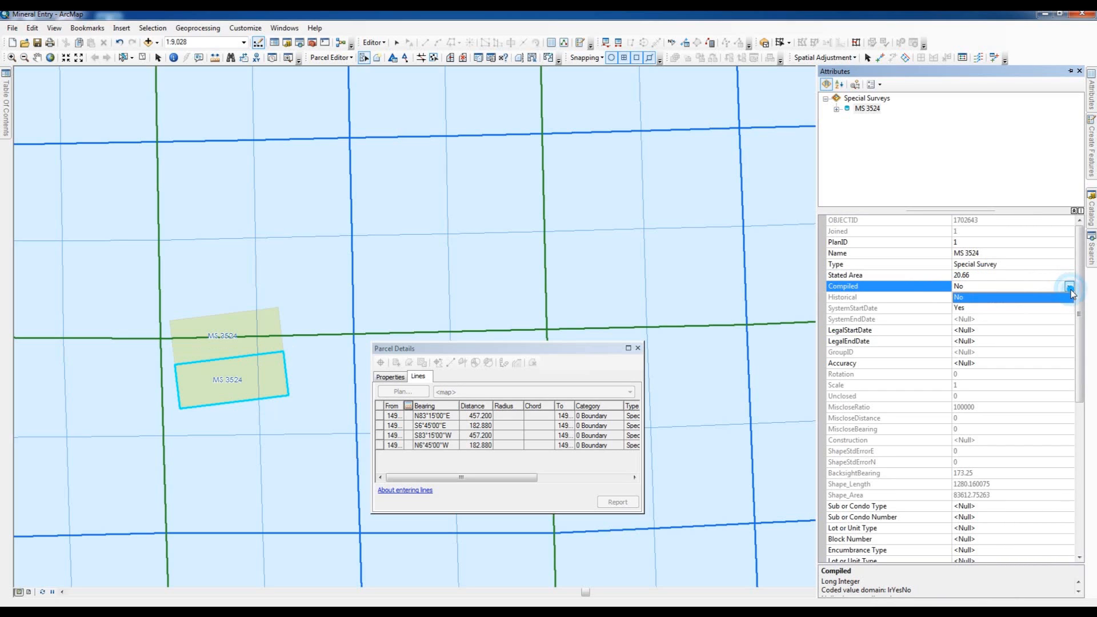
click(959, 309)
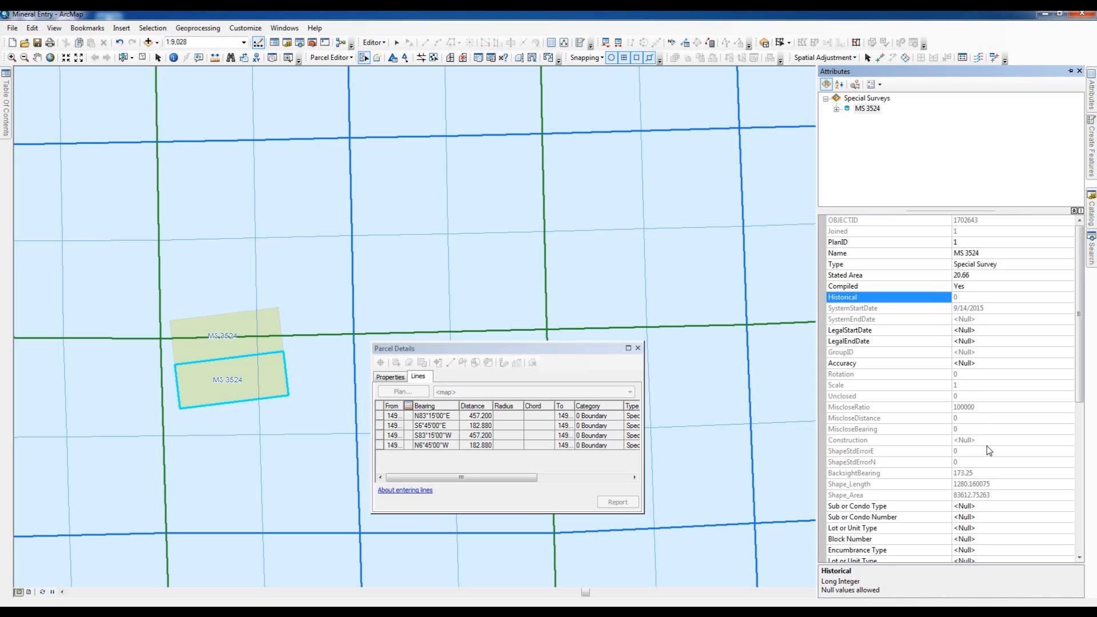
- Set the parcel's first Lot or Unit Type attribute to Claim and enter Florence No. 2 in the second one
click(1080, 371)
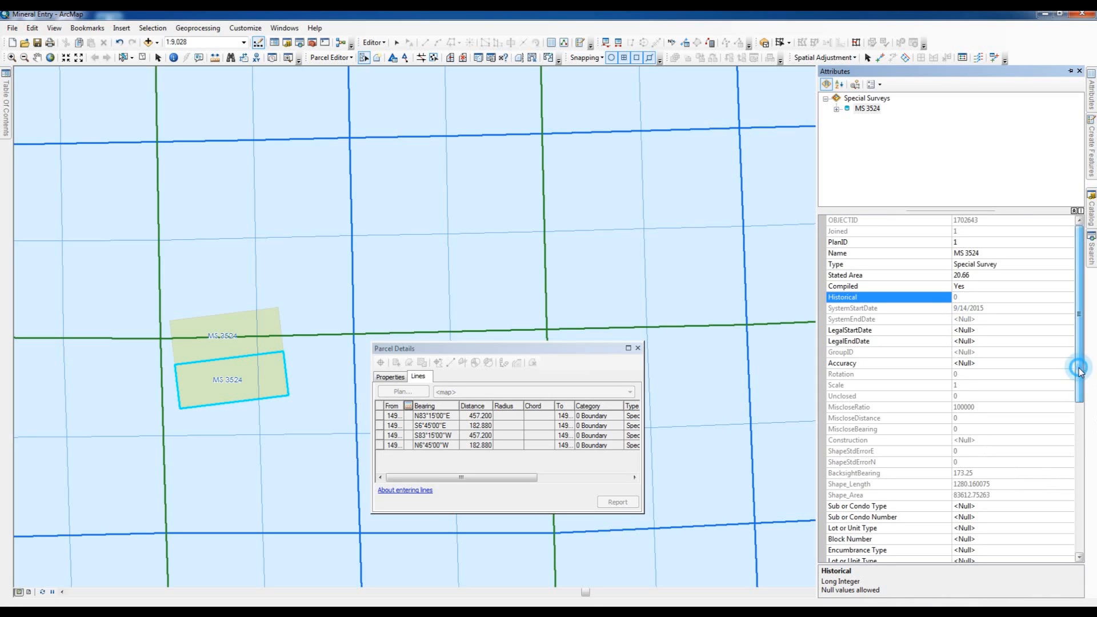
drag(1080, 371, 1080, 423)
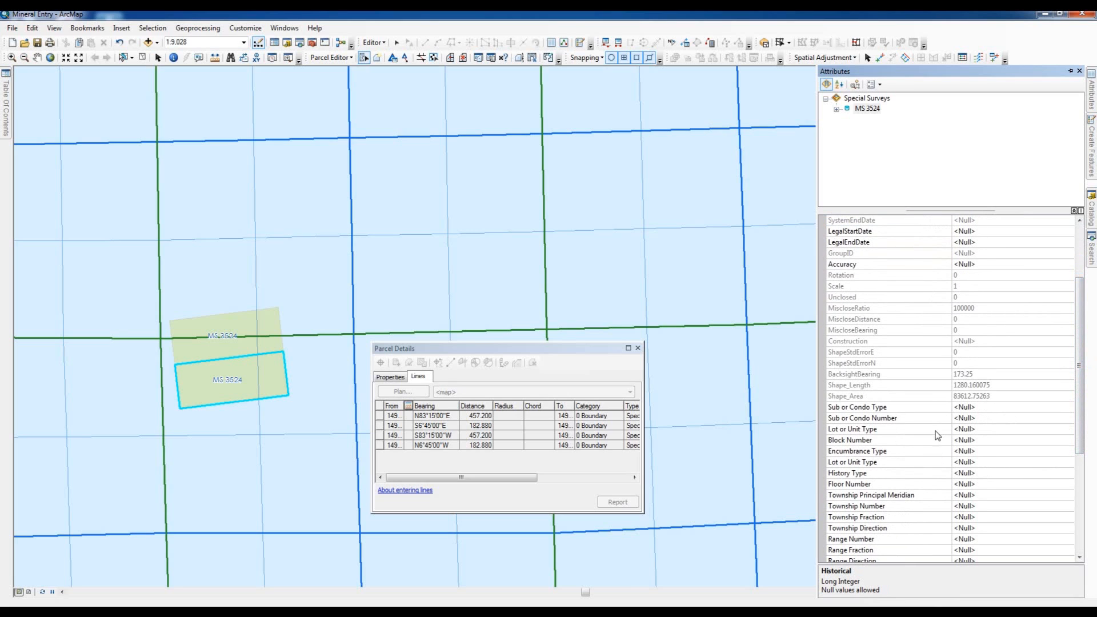
click(1073, 430)
click(1069, 430)
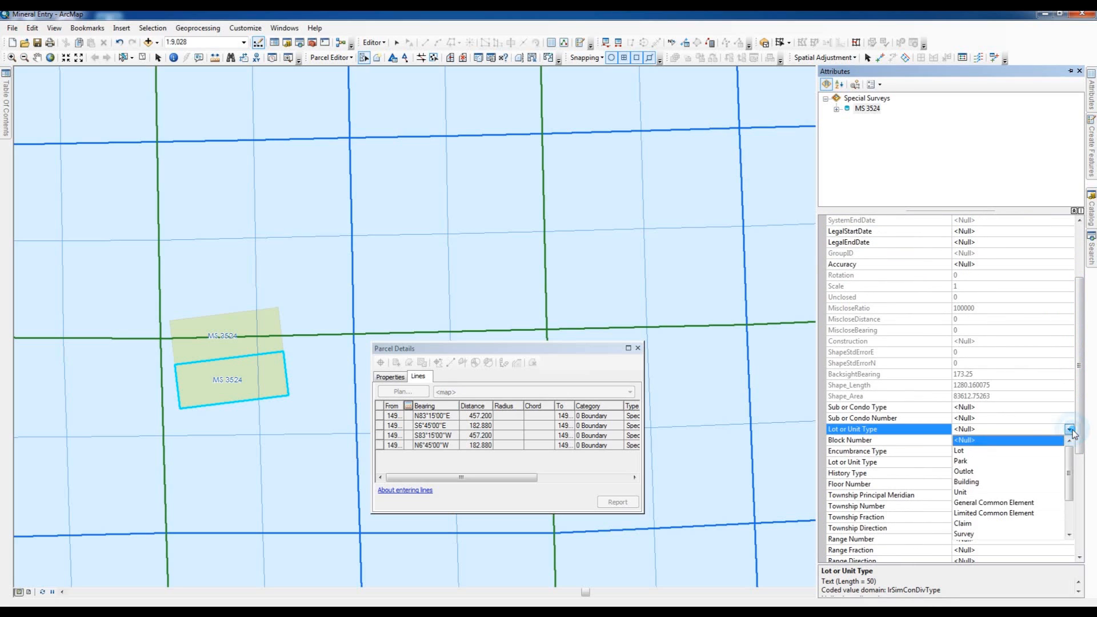
click(964, 525)
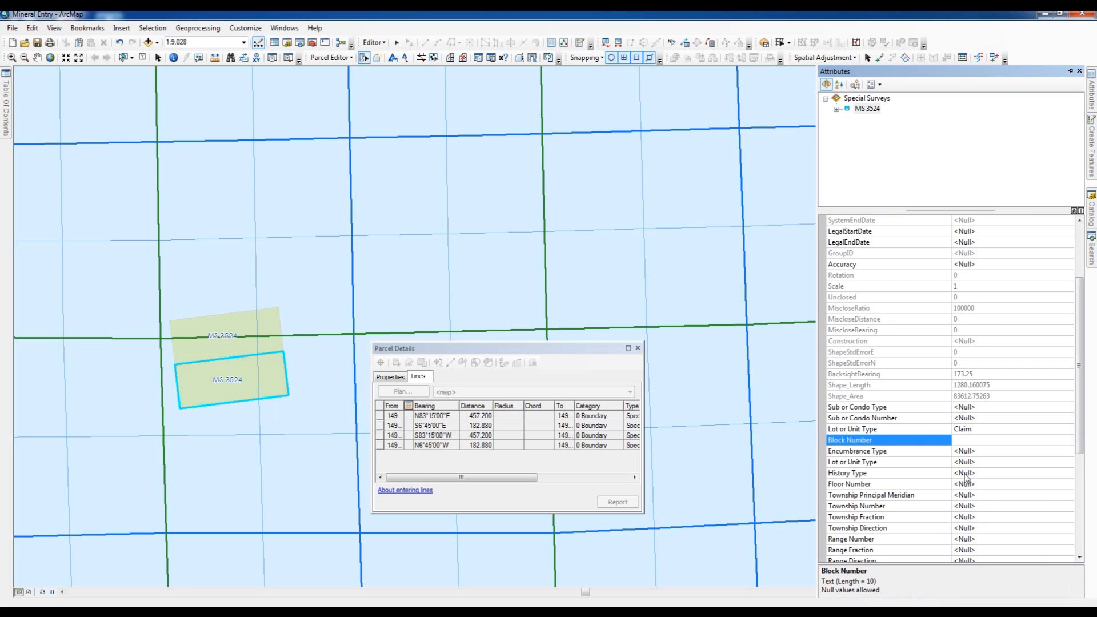
click(977, 462)
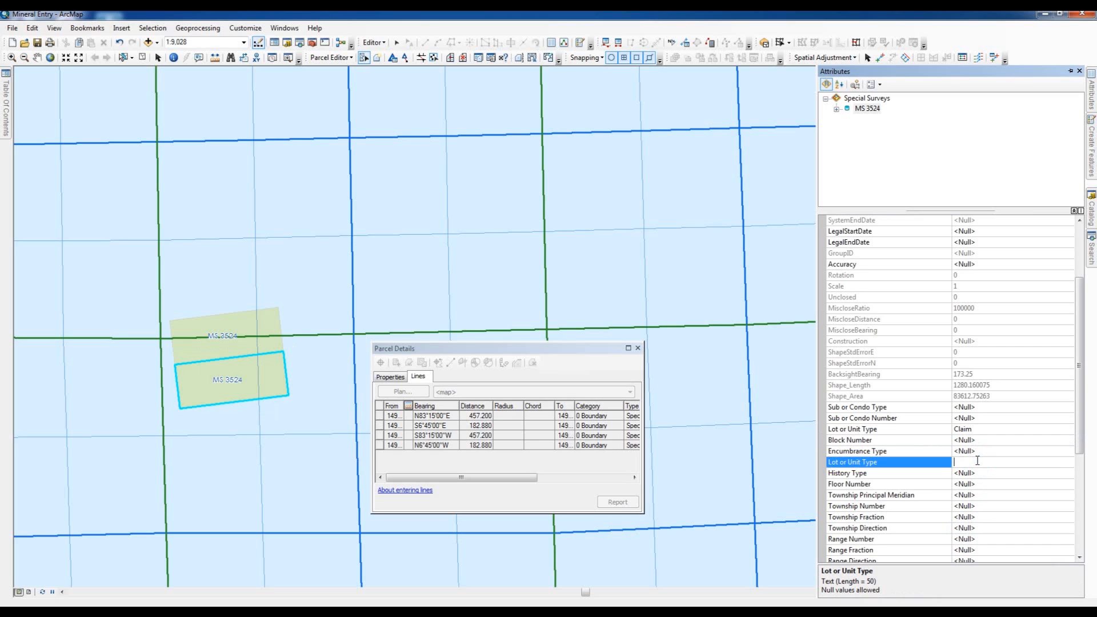
text(Florence No. 2)
- Enter 3524 as the parcel's Special Survey Number and clear the parcel selection on the map
drag(1077, 405, 1084, 509)
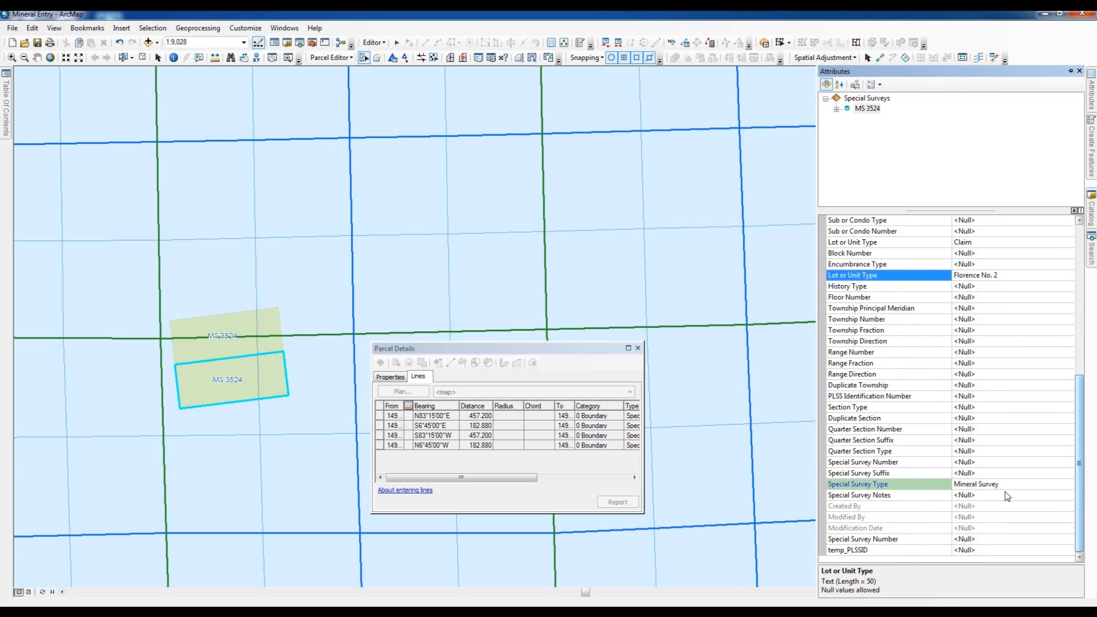
click(980, 540)
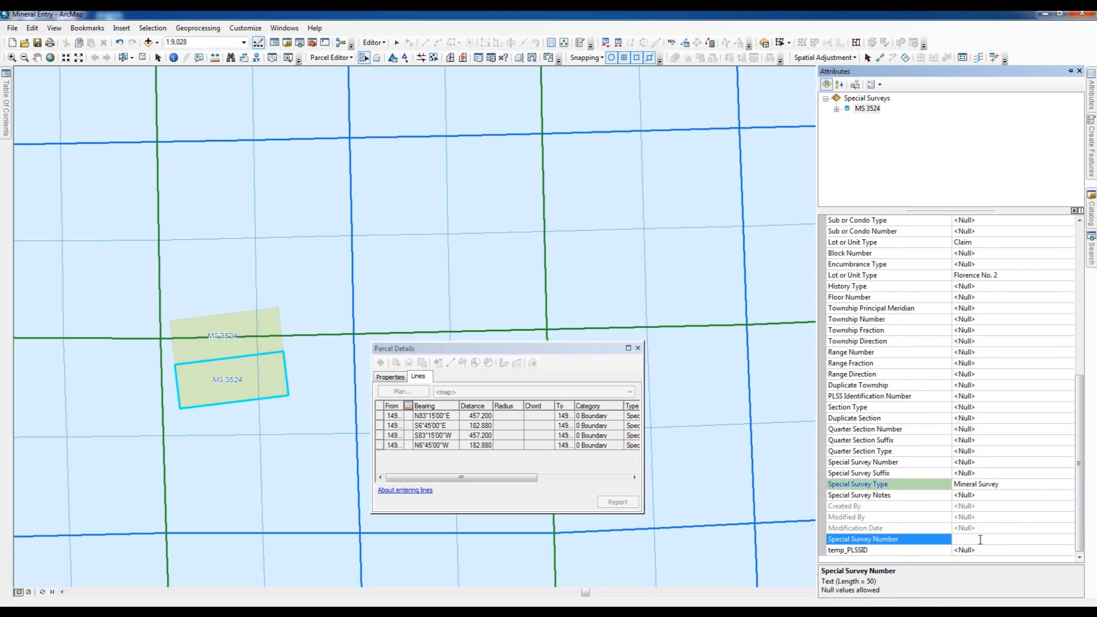
text(3524)
key(Return)
text(MS)
click(312, 313)
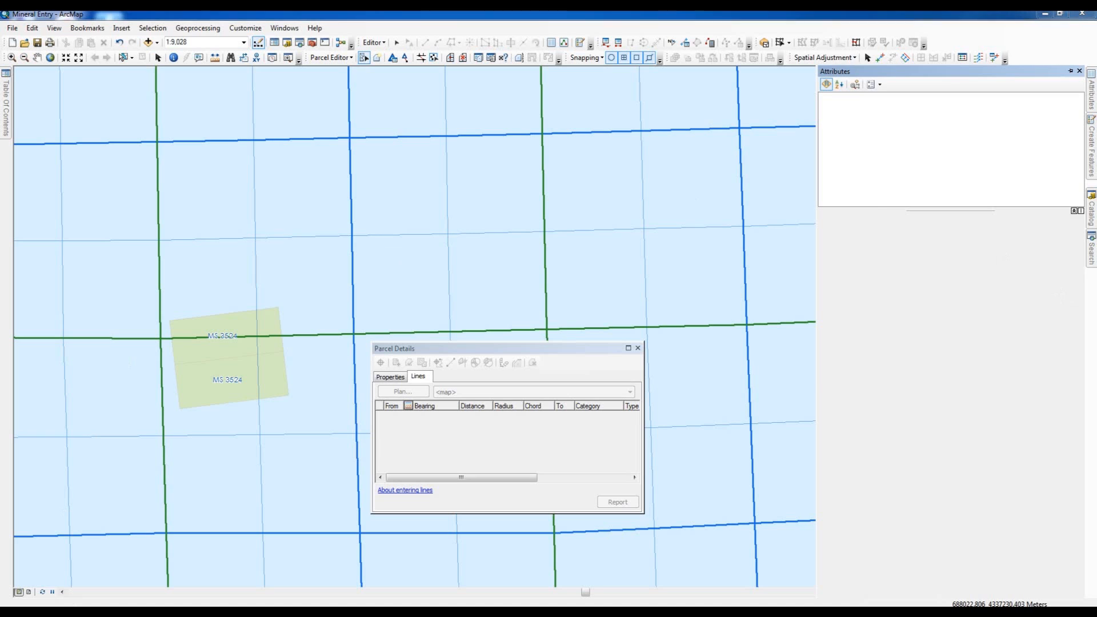
- Switch to Acrobat, fit the whole MS 3524 plat in view to examine the claim layout, and return to ArcMap
key(alt+Tab)
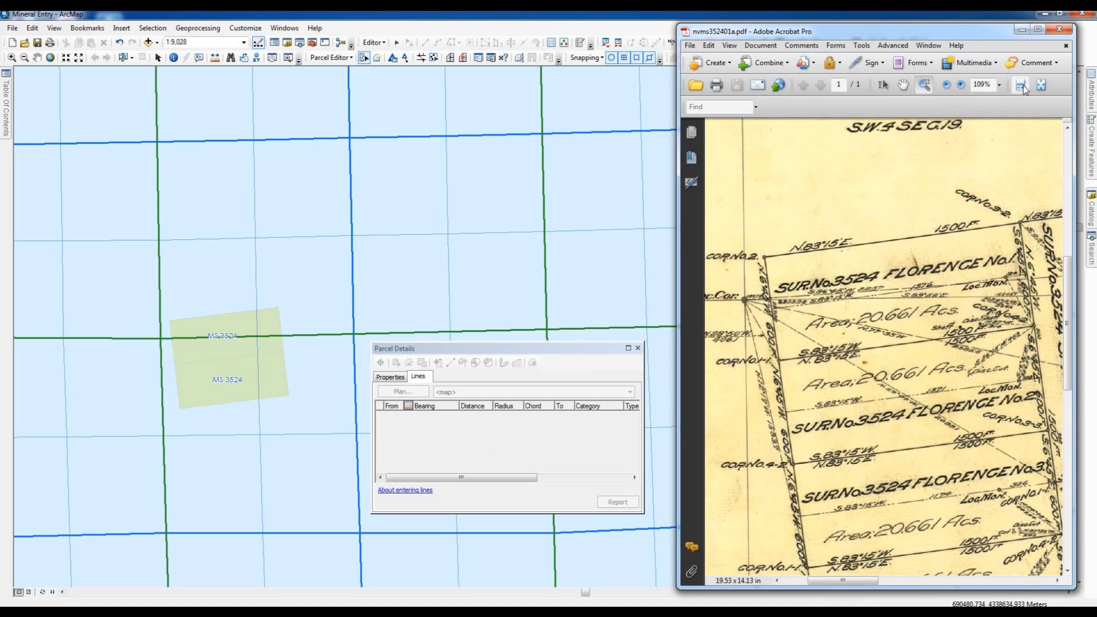
click(1042, 84)
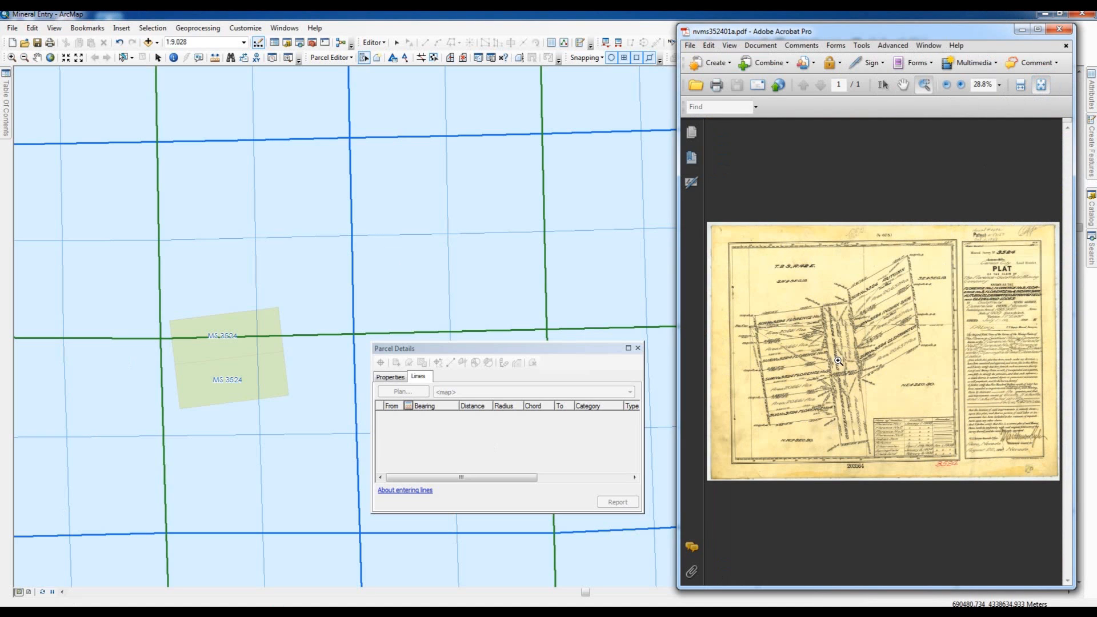
click(1028, 30)
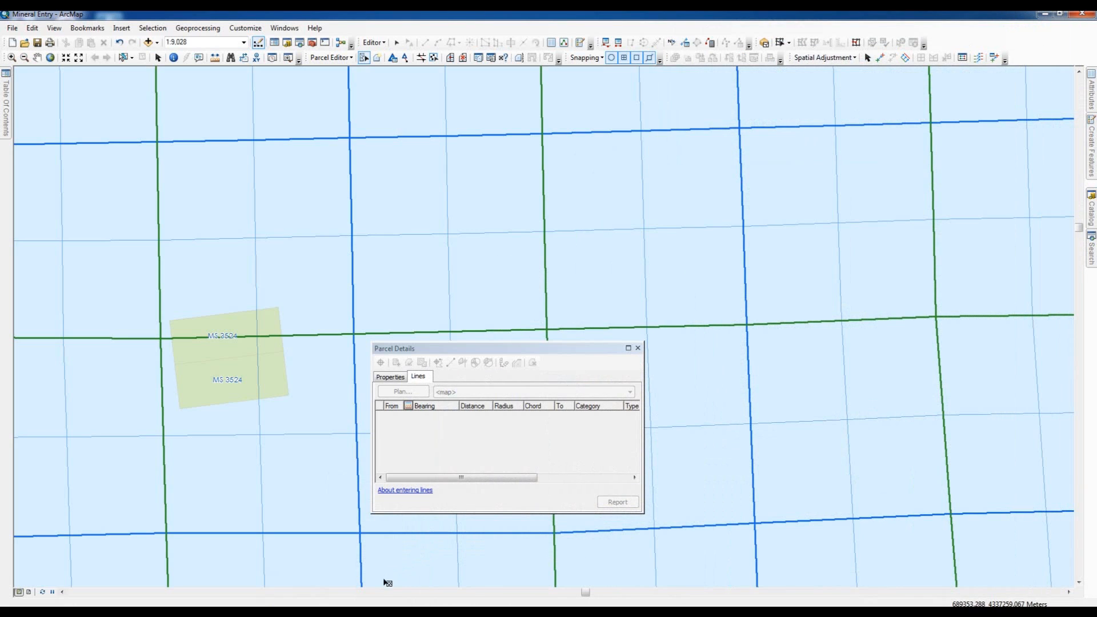